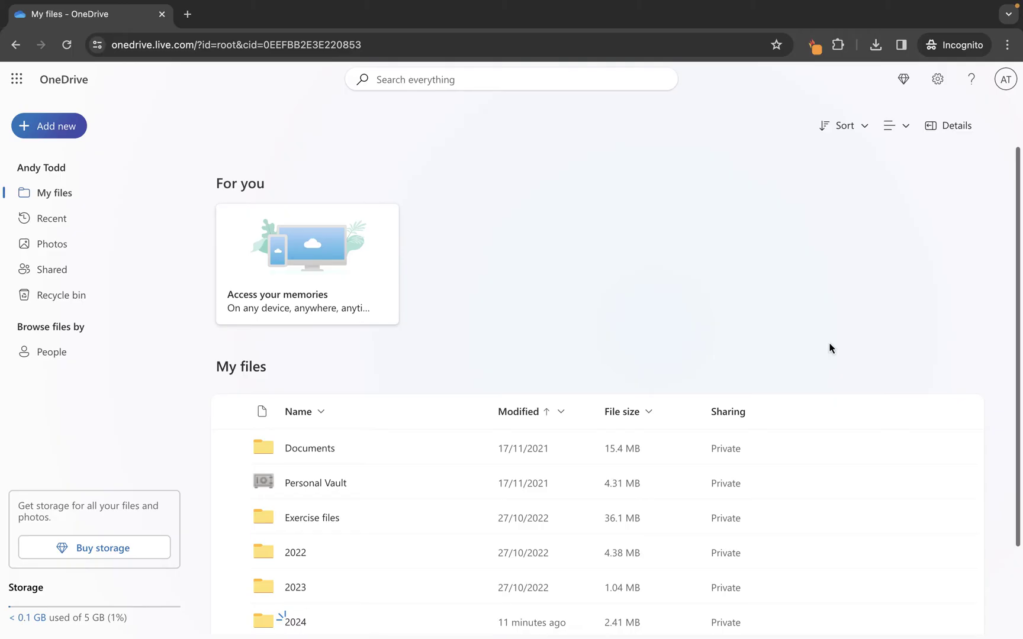
Step: Glance into the Documents folder, then return to the top level of My files
scroll(830, 348, "down", 2)
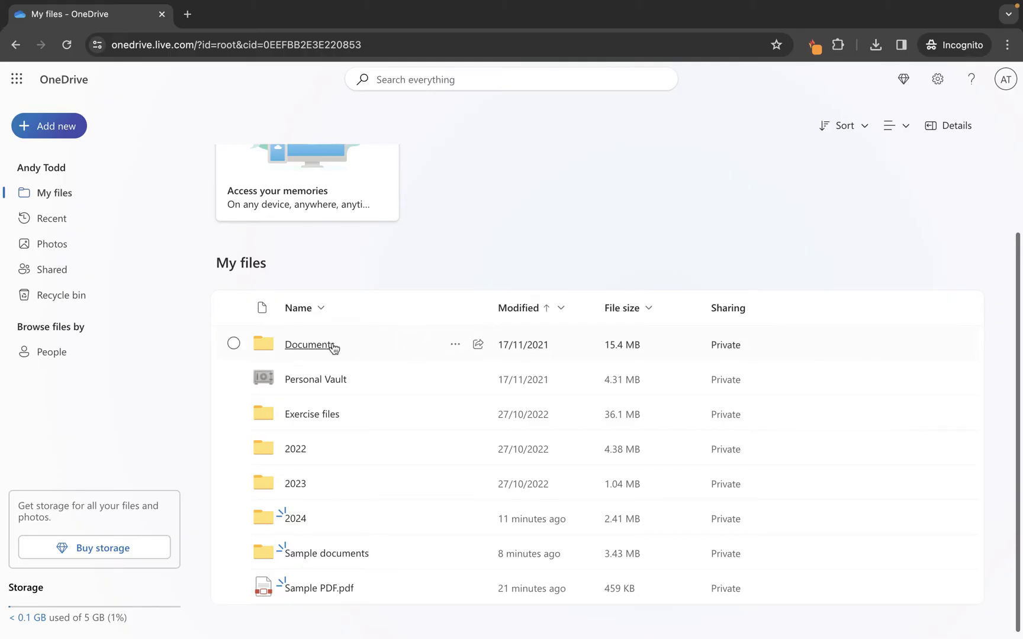
left_click(309, 344)
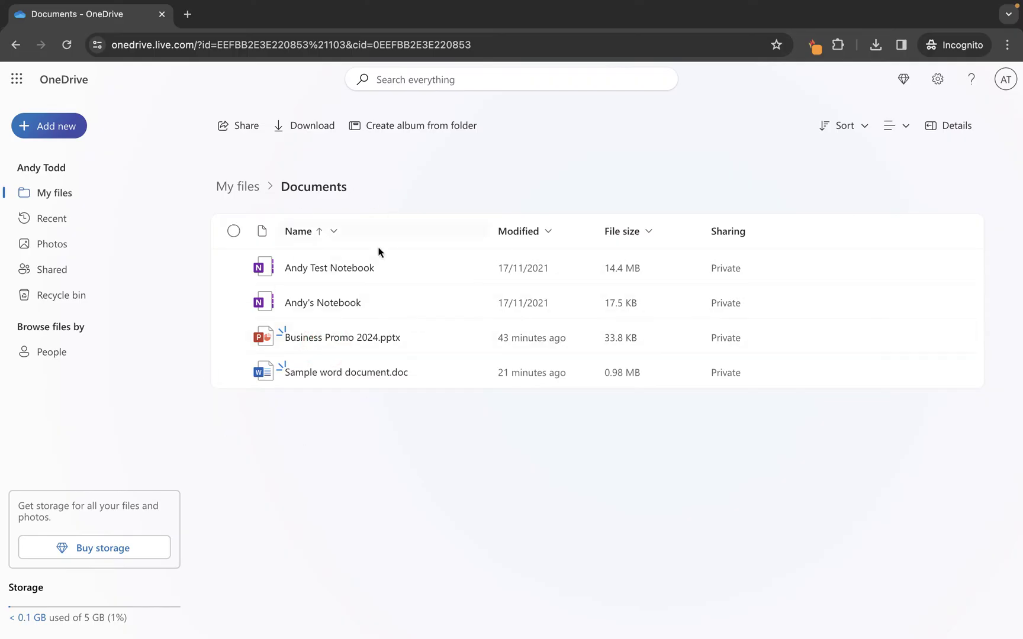
left_click(247, 191)
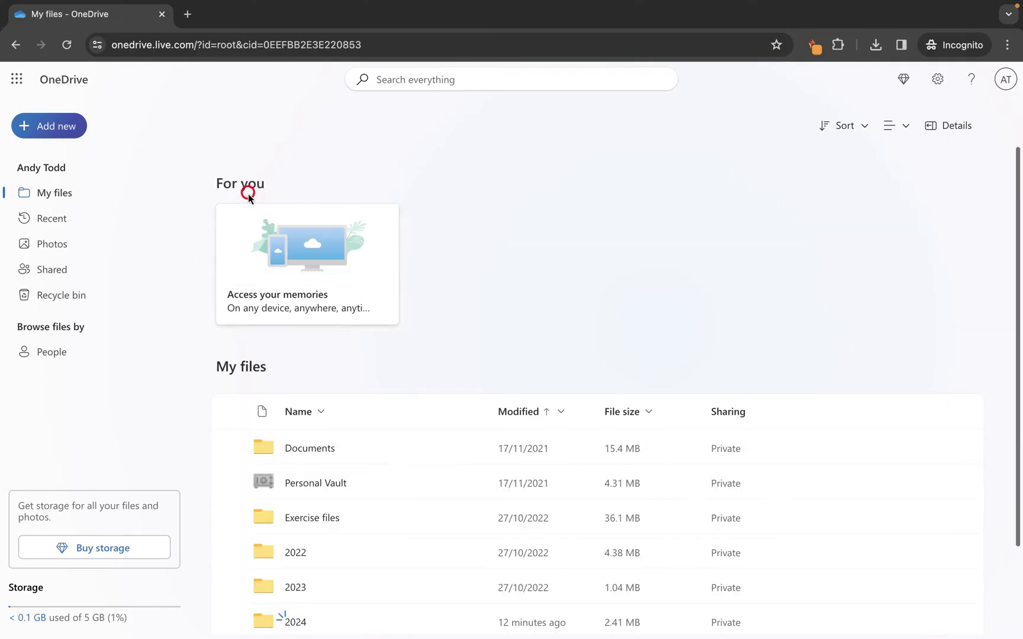
Step: Browse through 2024 › Business › MS Word into the 2023 folder
scroll(291, 279, "down", 2)
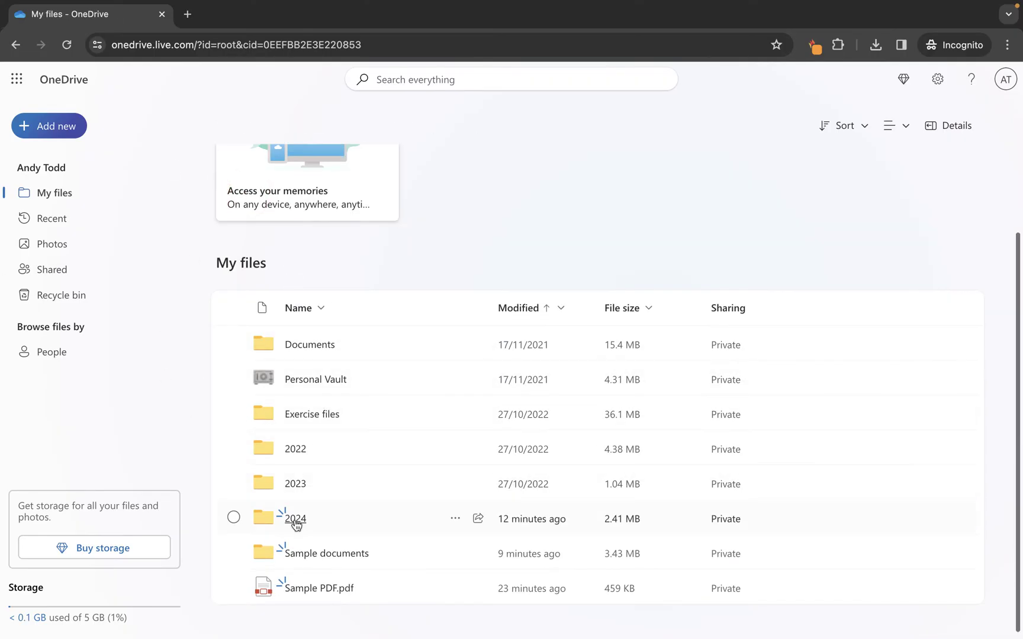
left_click(295, 520)
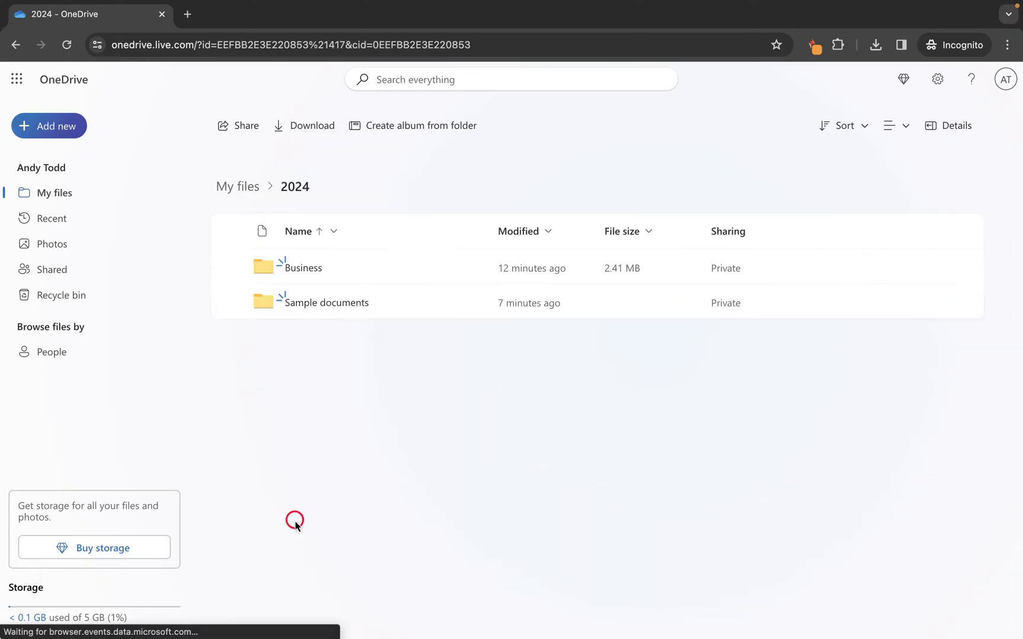
left_click(310, 268)
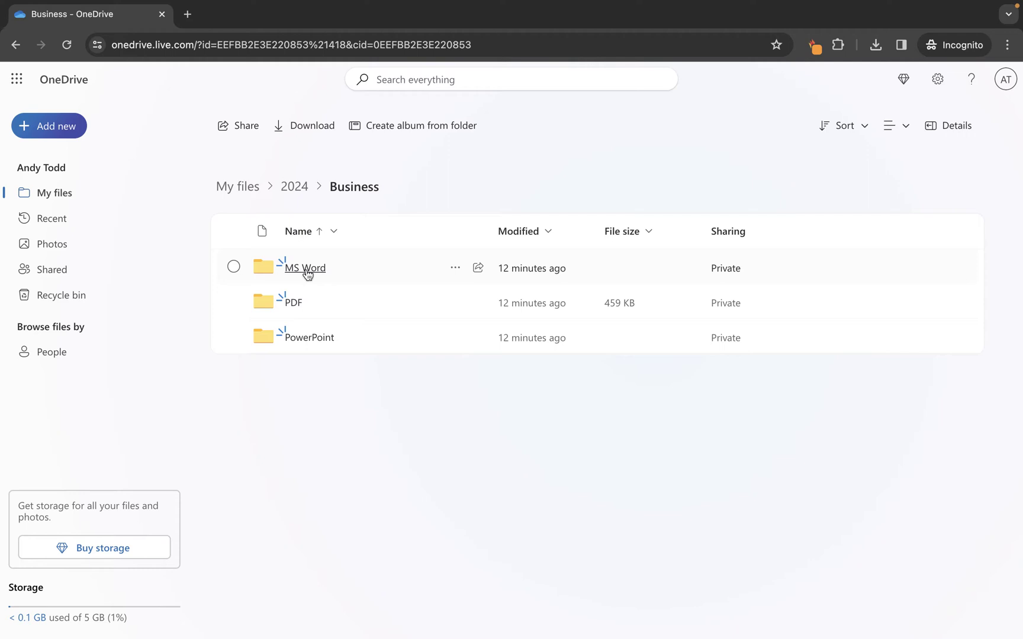
left_click(307, 273)
left_click(290, 252)
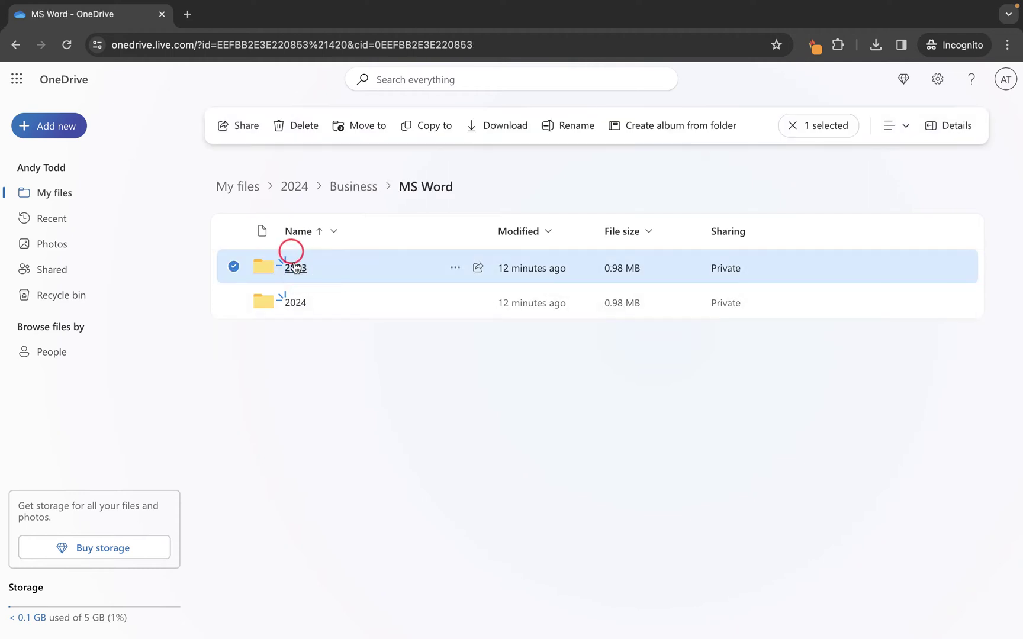
left_click(295, 263)
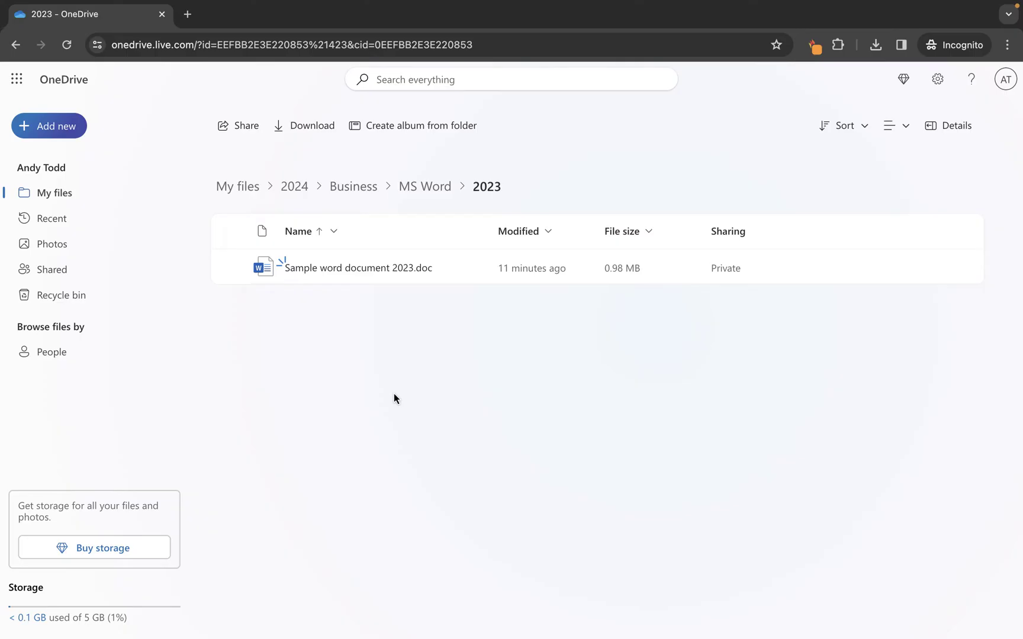
Step: Bring up the context menu for Sample word document 2023.doc after trying its checkbox and ... button
right_click(433, 270)
left_click(347, 354)
left_click(234, 268)
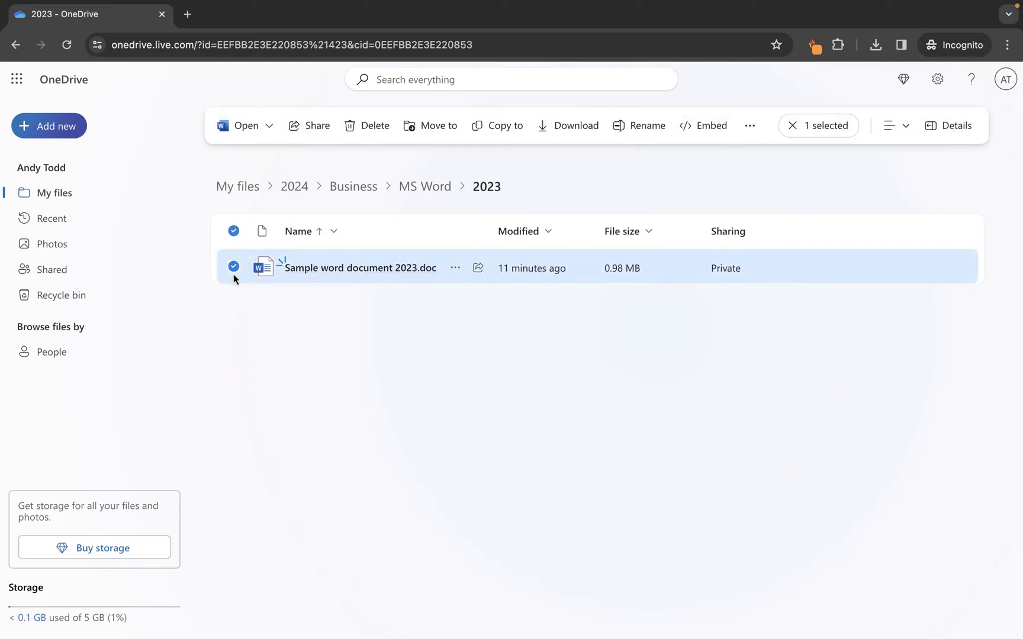
left_click(234, 273)
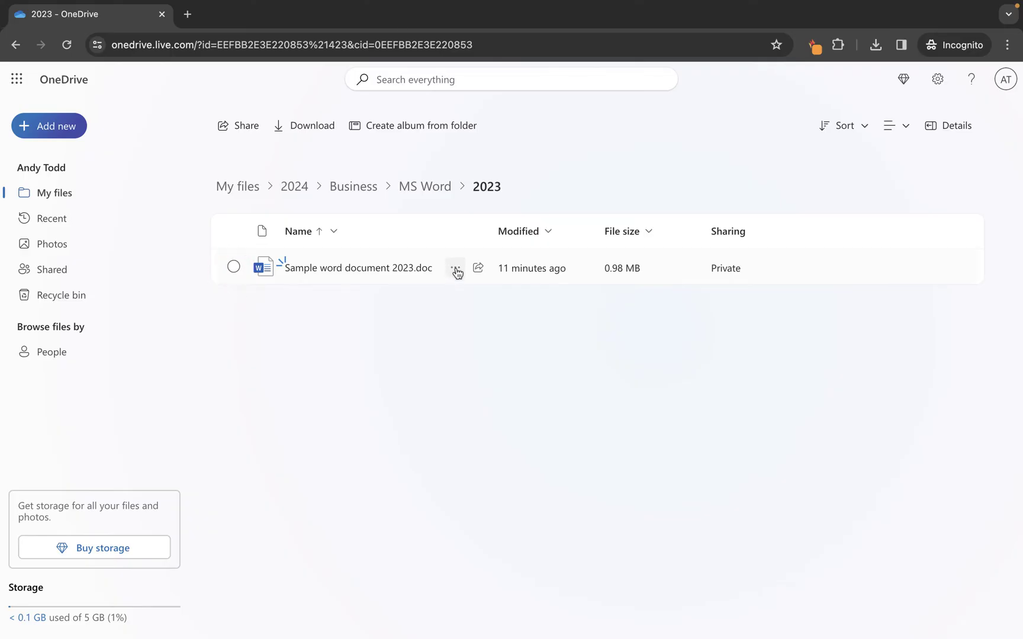
left_click(455, 269)
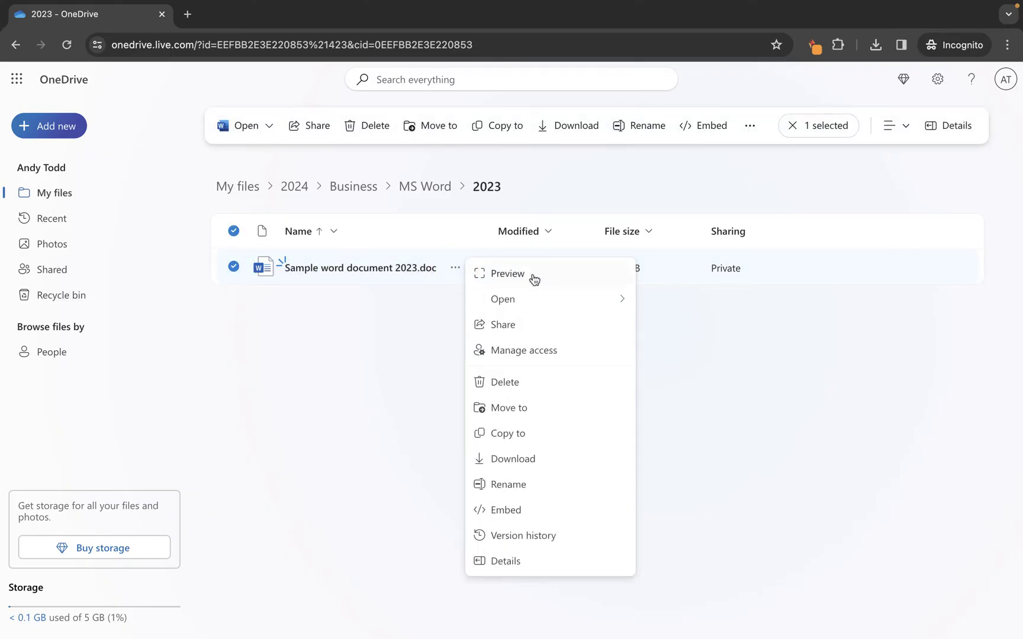
left_click(355, 412)
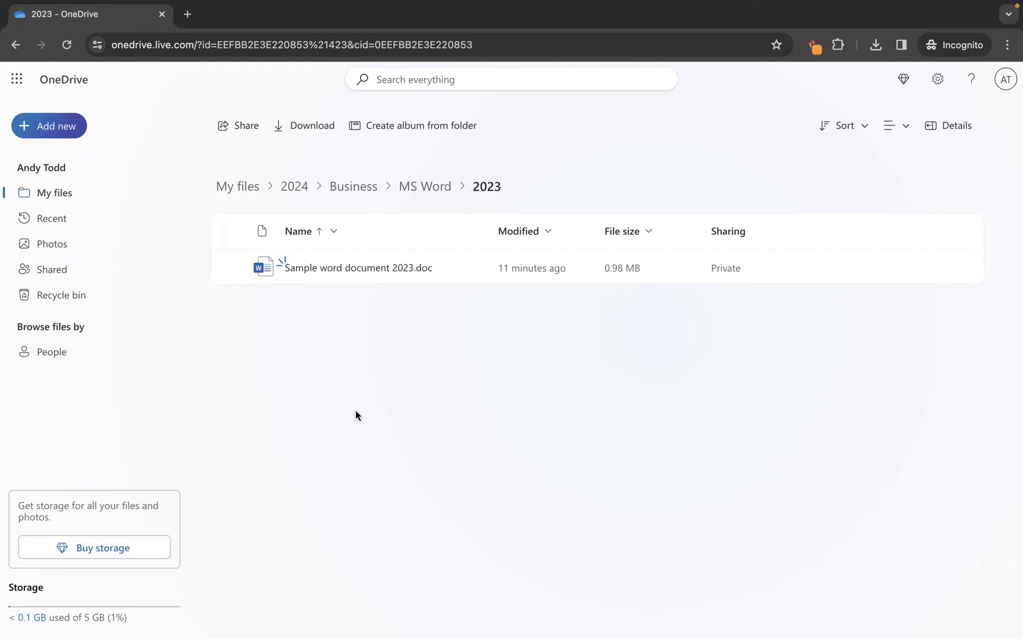
right_click(373, 271)
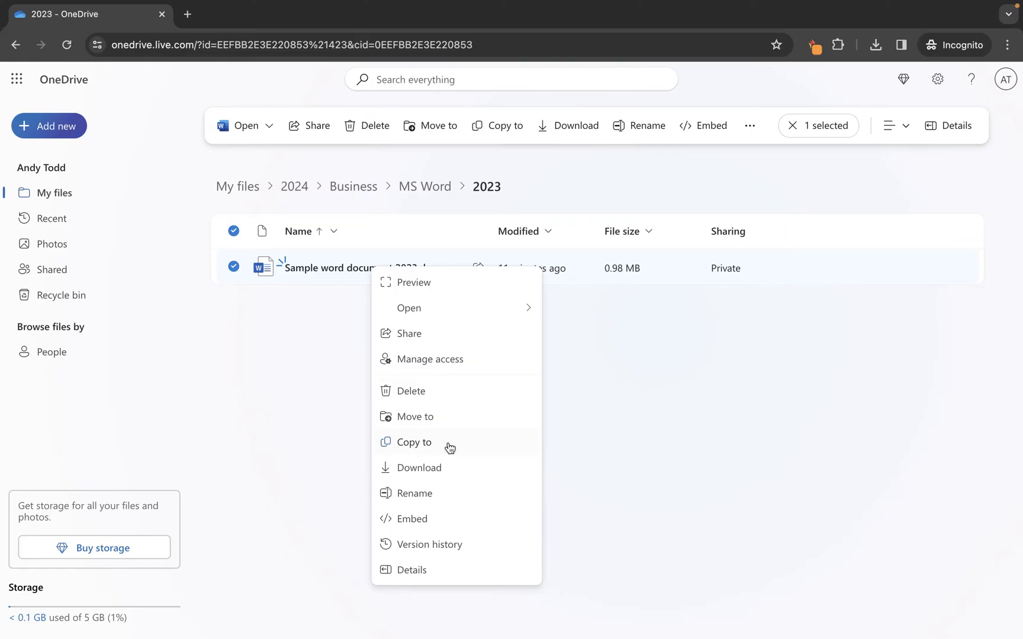
left_click(314, 314)
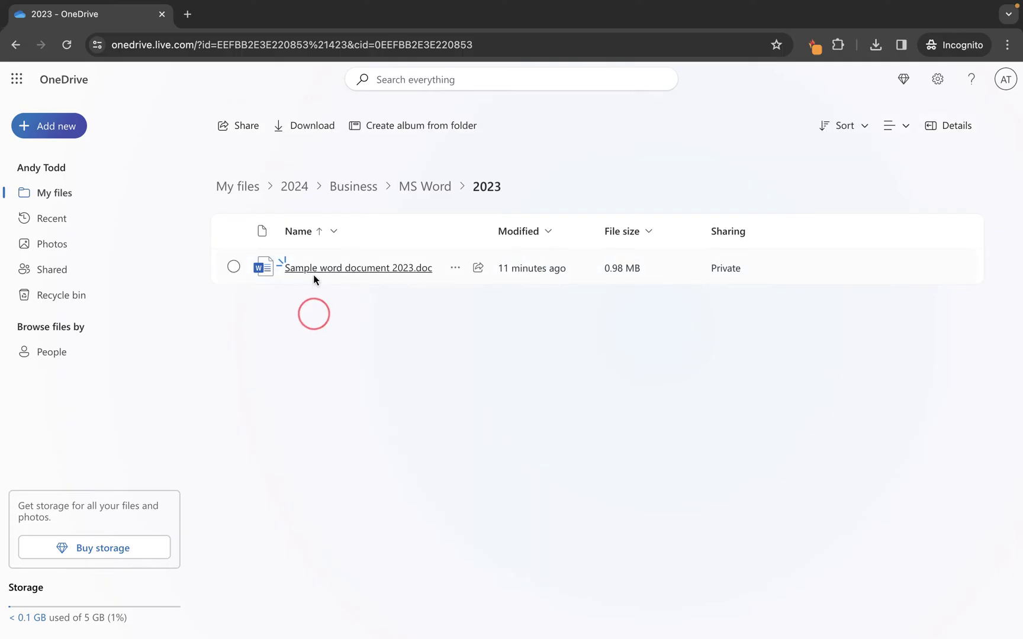
right_click(356, 272)
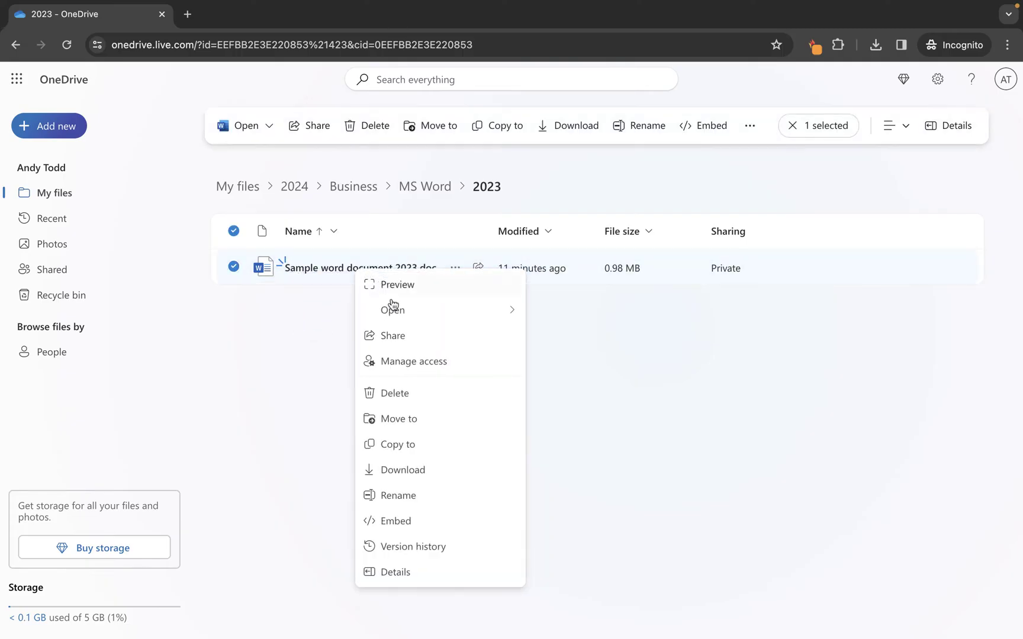
Step: Move the document to the My files root and confirm it is listed there
left_click(401, 420)
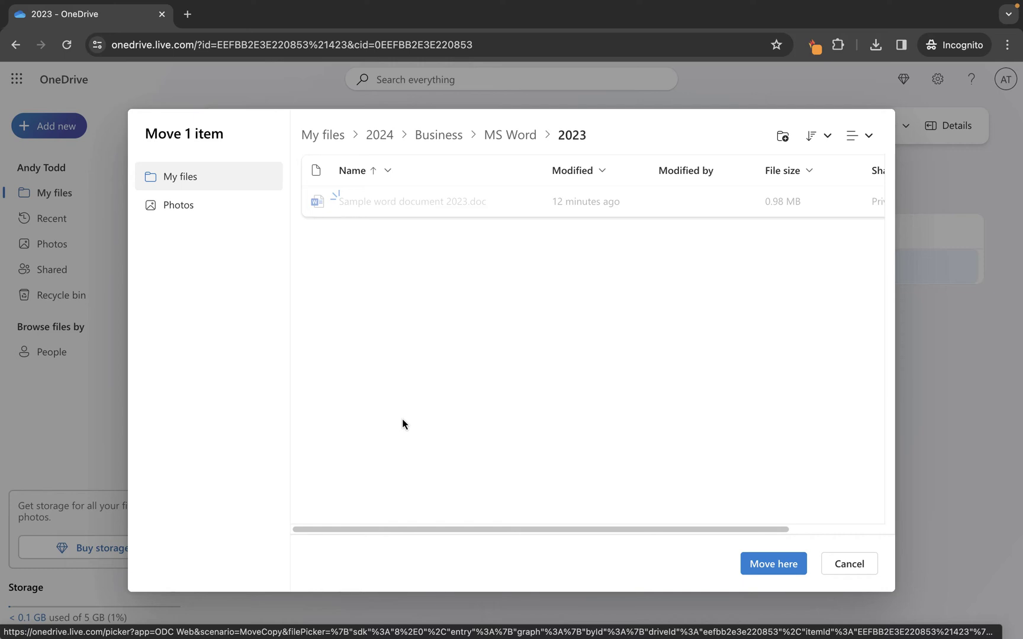
left_click(327, 137)
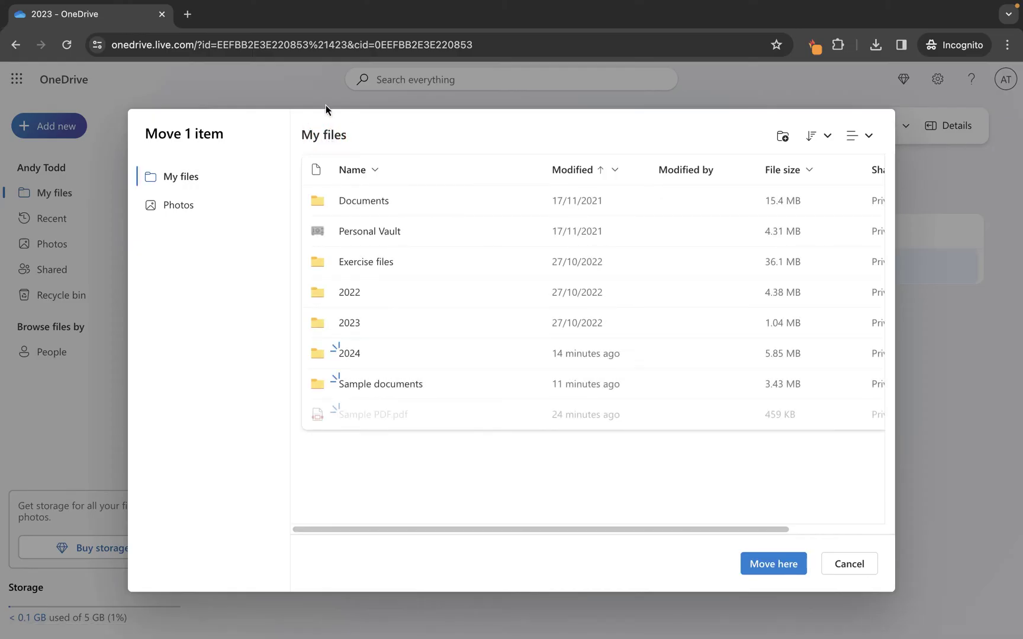
left_click(777, 570)
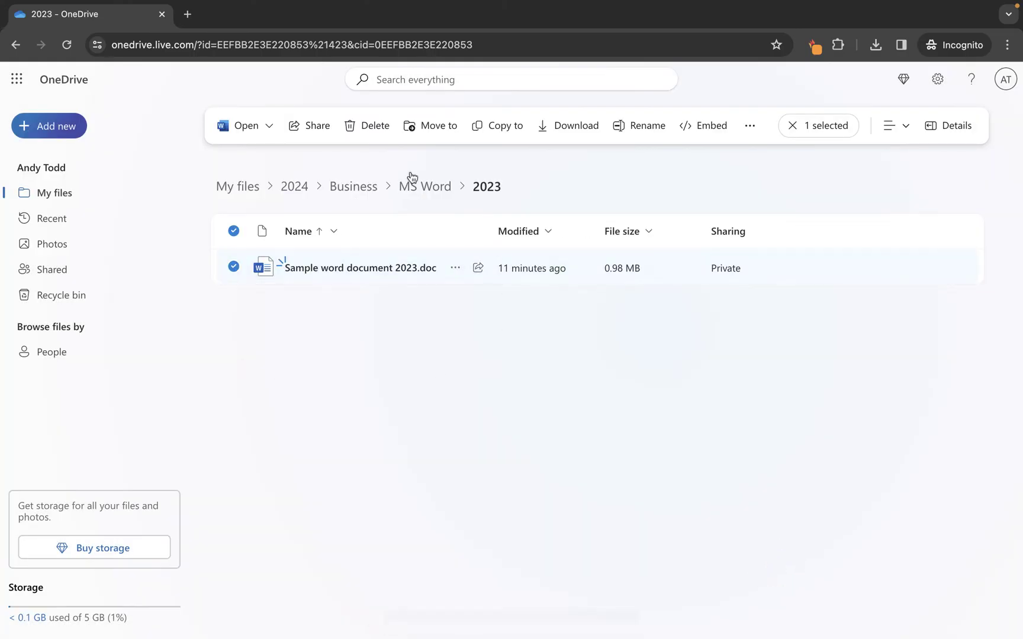
left_click(245, 189)
scroll(312, 344, "down", 3)
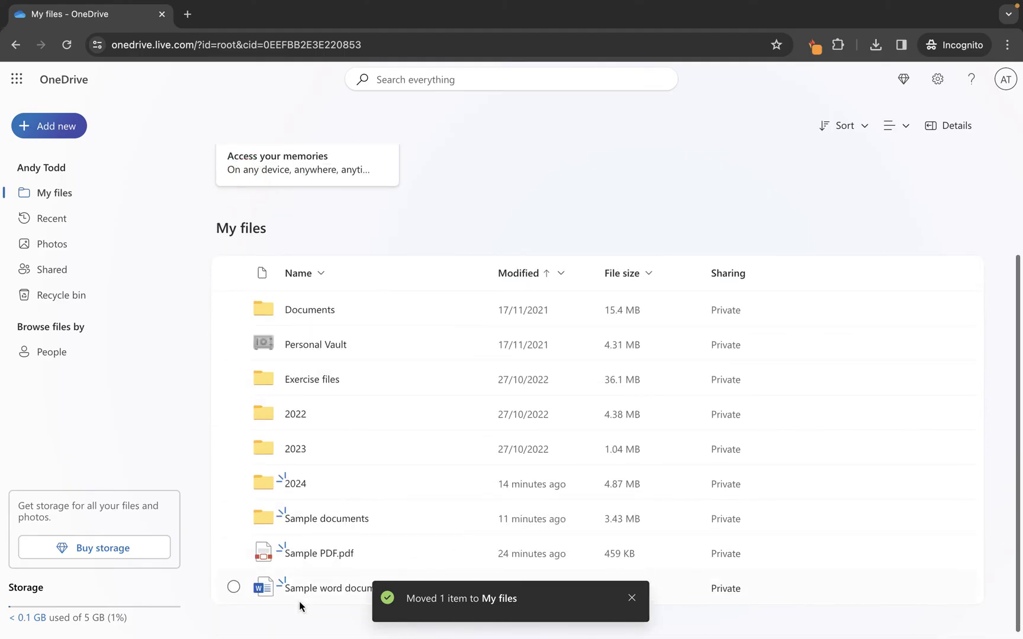
left_click(631, 599)
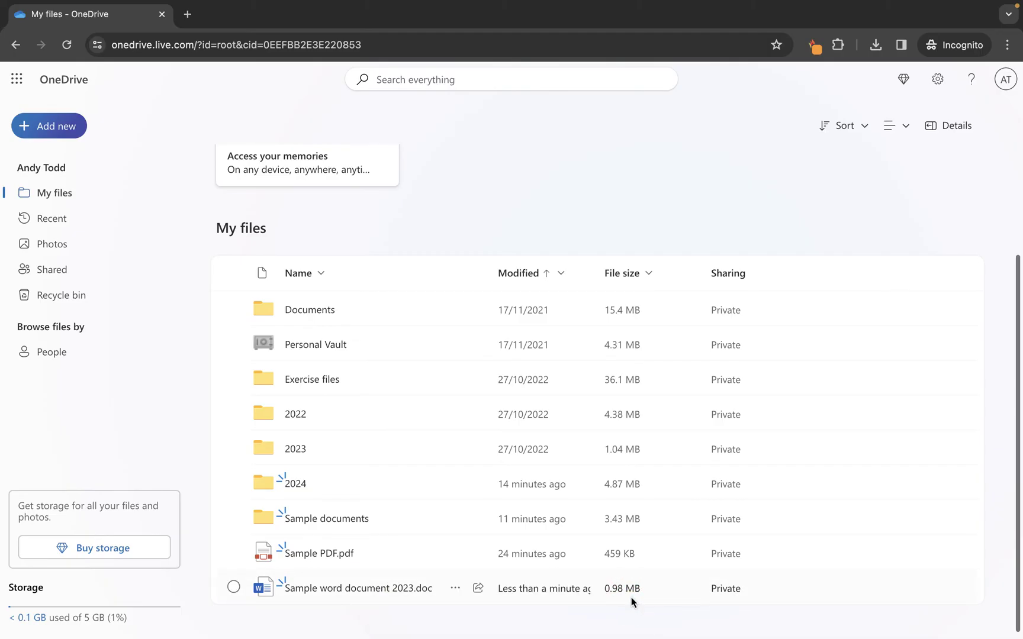
Step: Start moving Sample word document 2023.doc and point the destination at 2024 › Business › MS Word › 2023
right_click(379, 593)
left_click(421, 466)
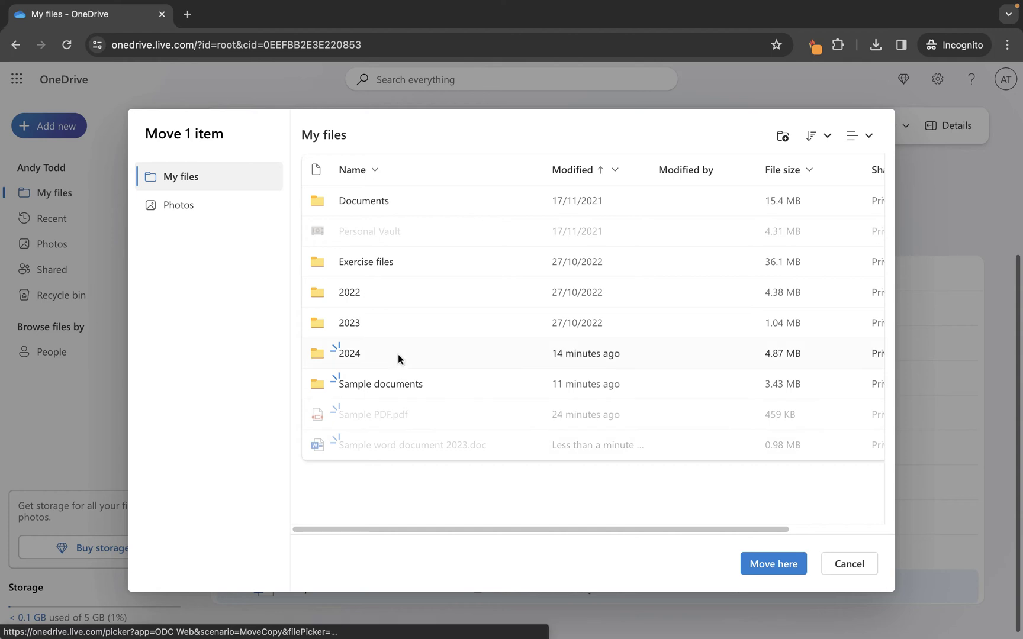
left_click(351, 355)
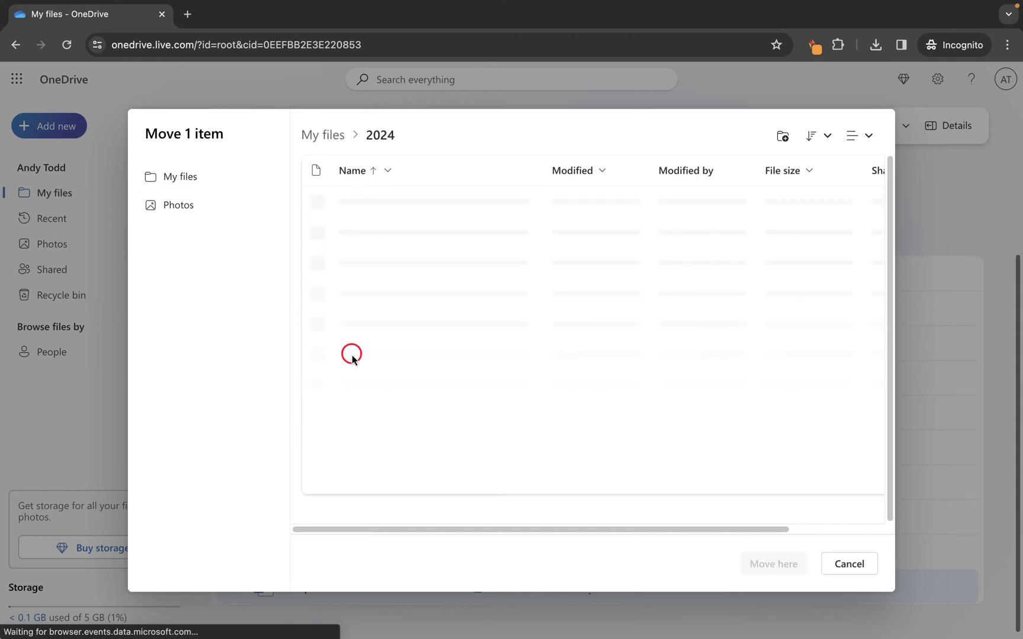
left_click(363, 203)
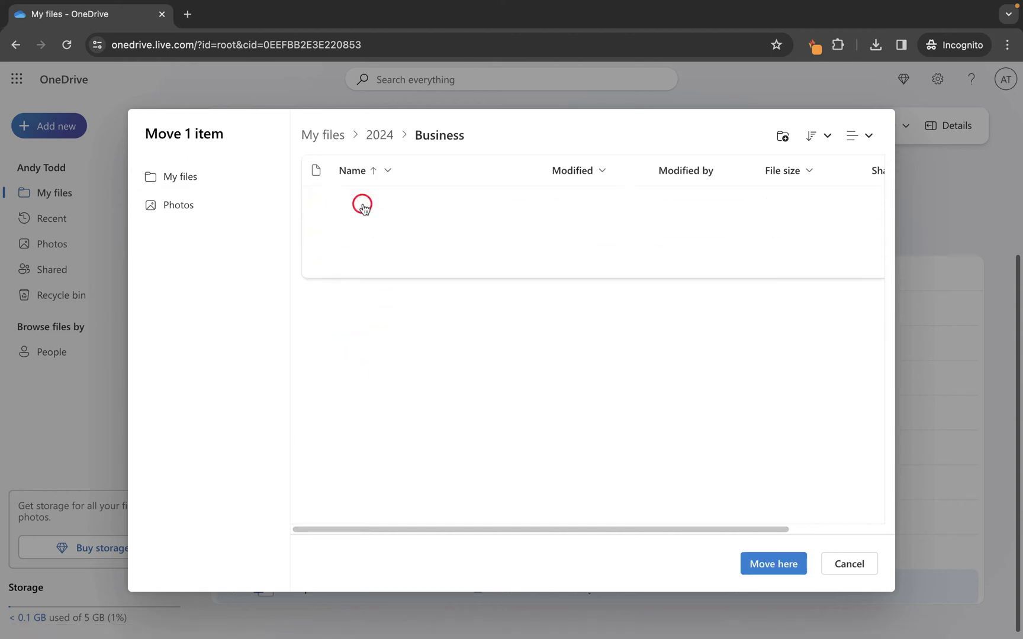
left_click(362, 203)
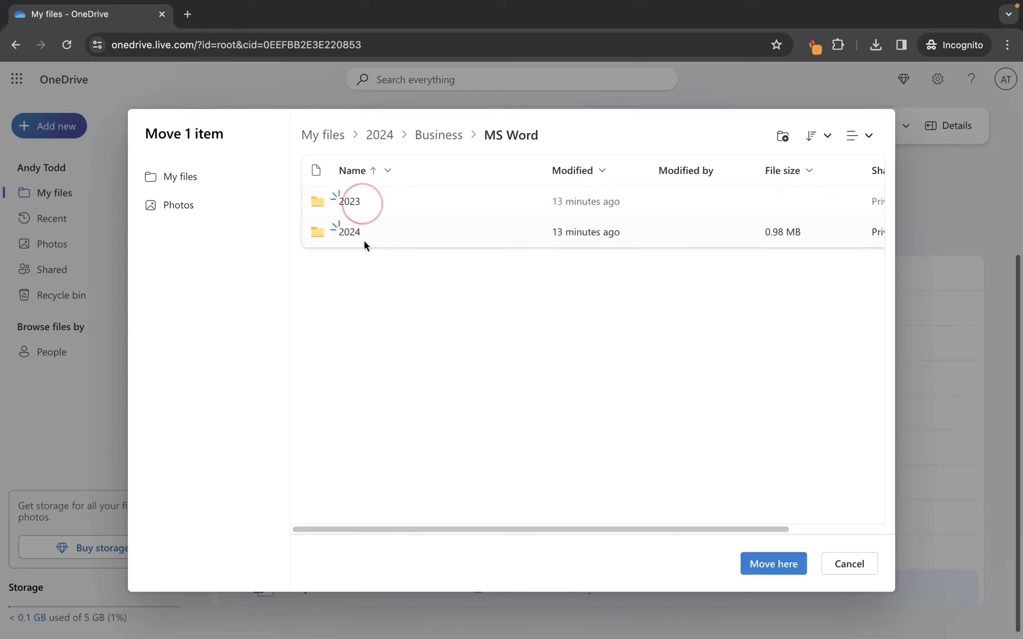
left_click(355, 235)
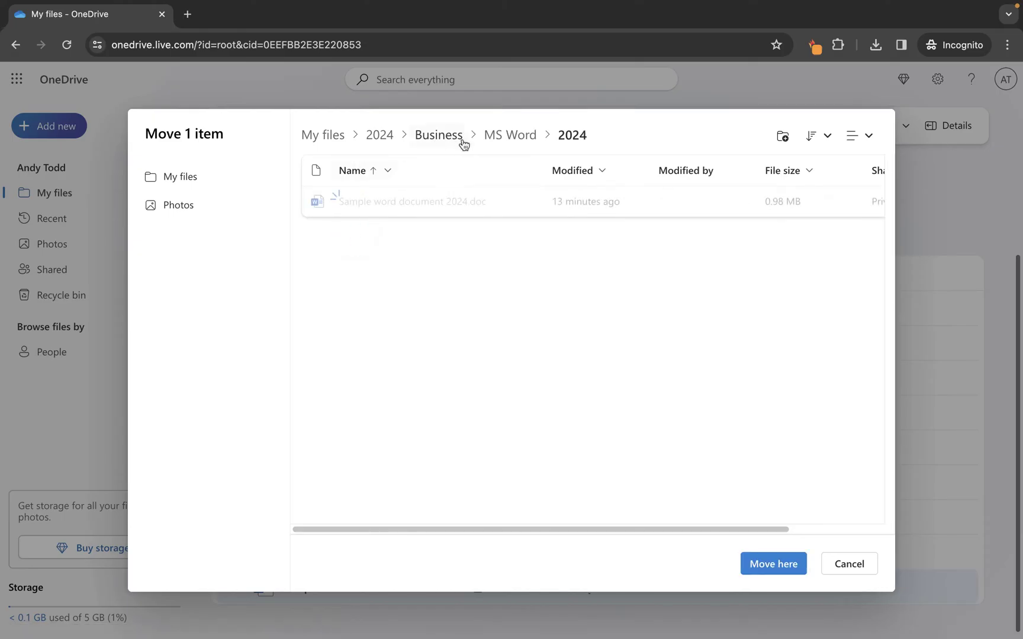
left_click(490, 139)
left_click(351, 203)
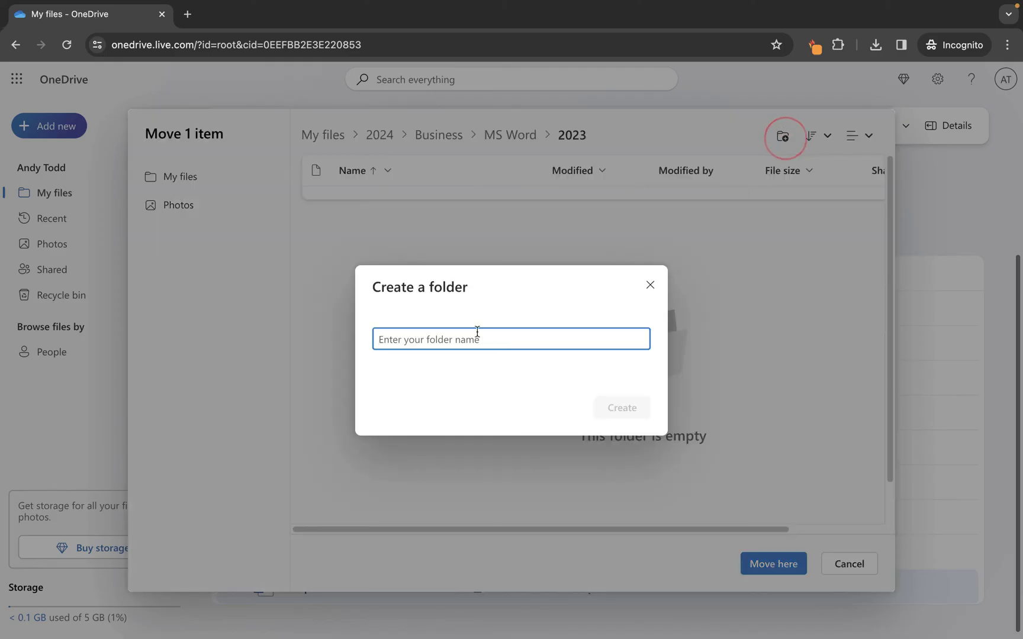
Step: Create a new folder named 'Jan 2023' in the move destination
type("Jan 2023")
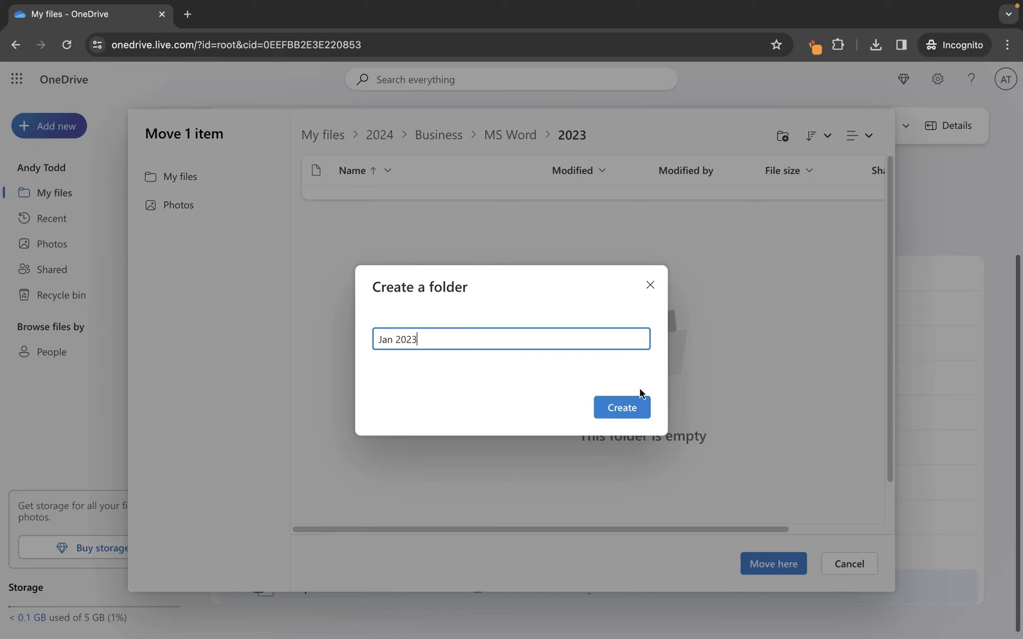
left_click(622, 407)
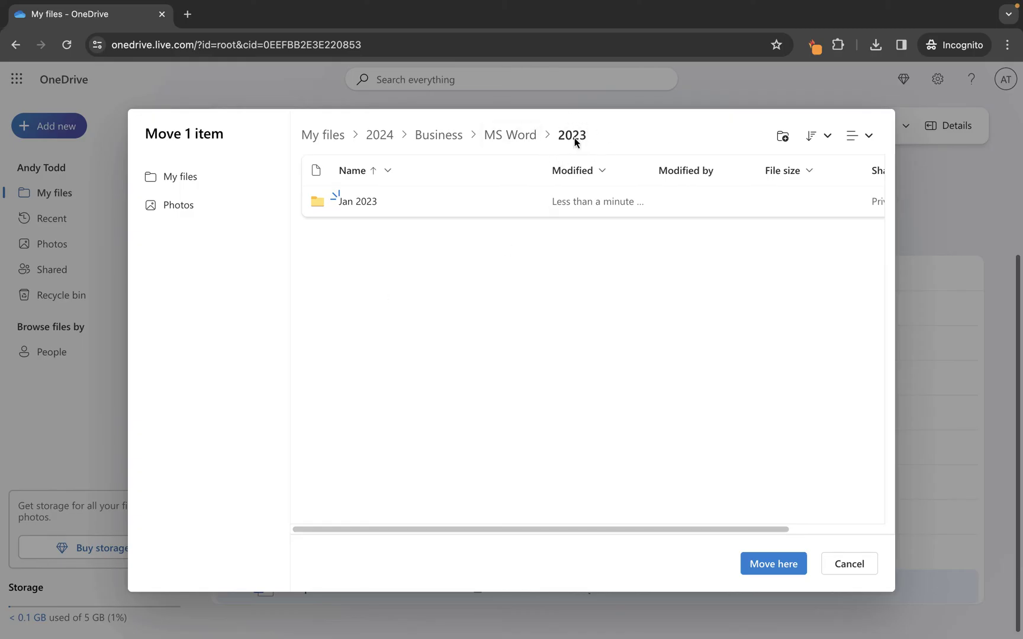
Step: Move the document into Jan 2023, then browse 2024 › Business › MS Word › 2023 › Jan 2023 to find it
left_click(358, 203)
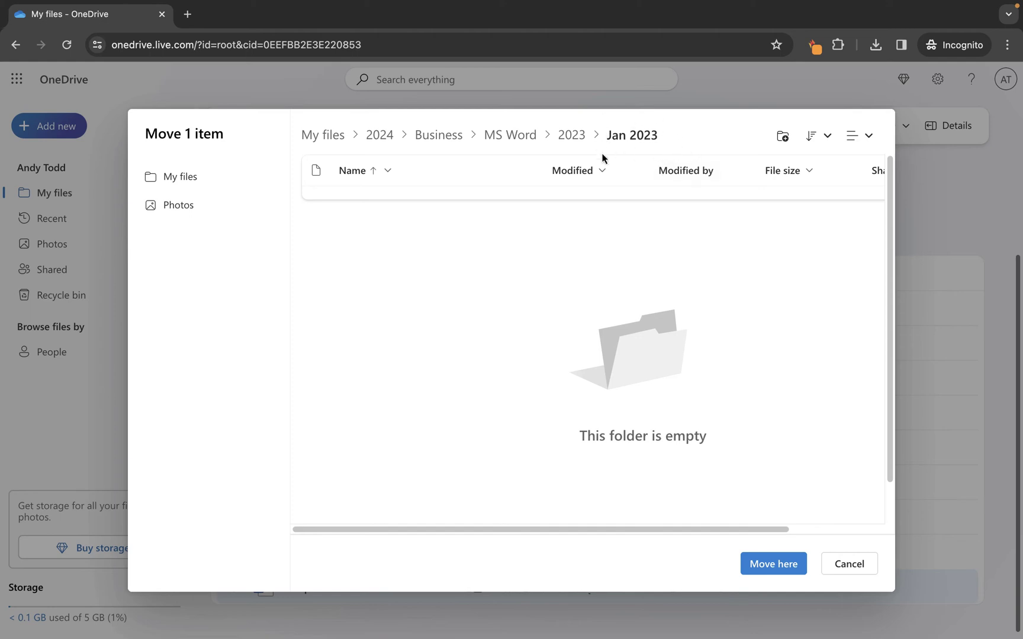
left_click(770, 567)
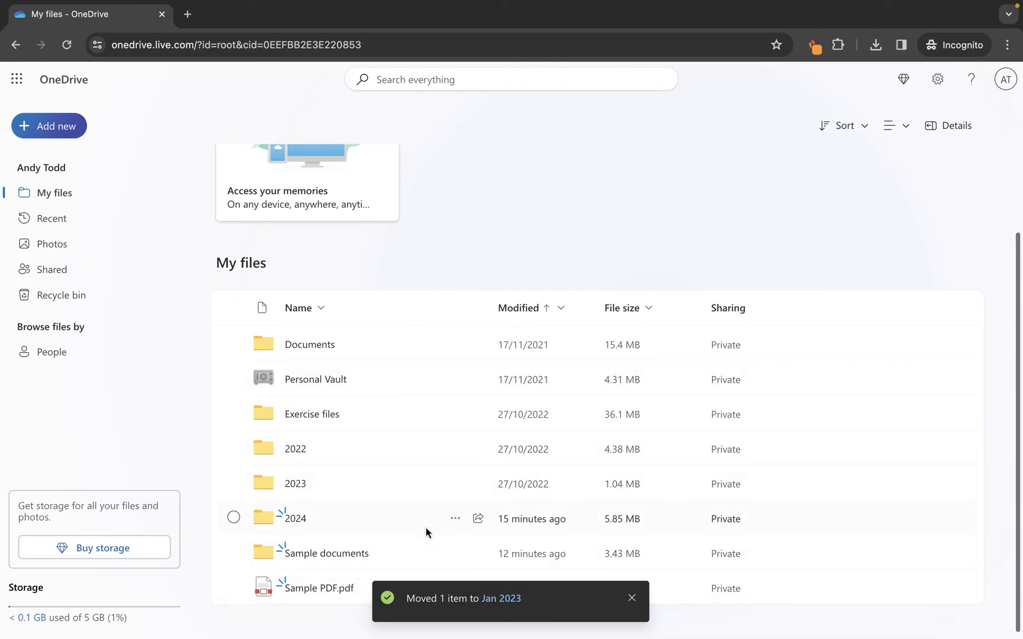
left_click(303, 519)
left_click(299, 269)
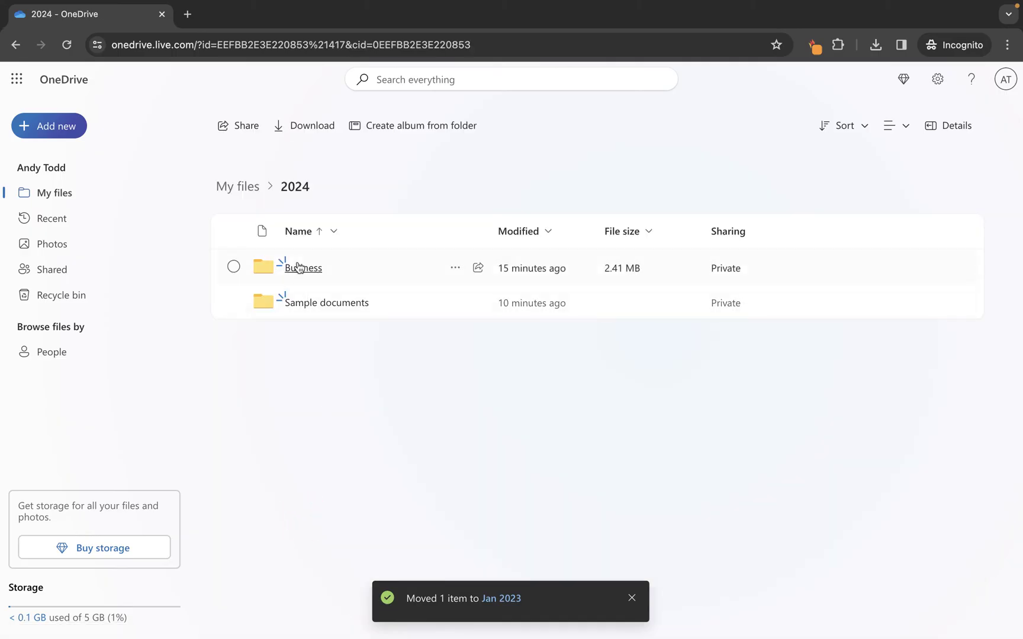
left_click(297, 267)
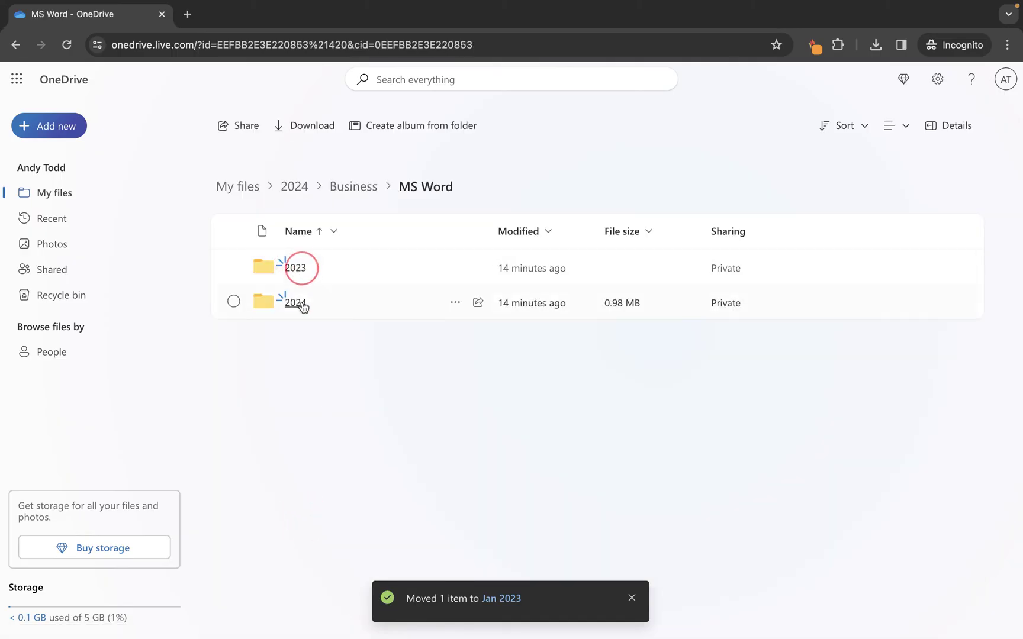
left_click(299, 268)
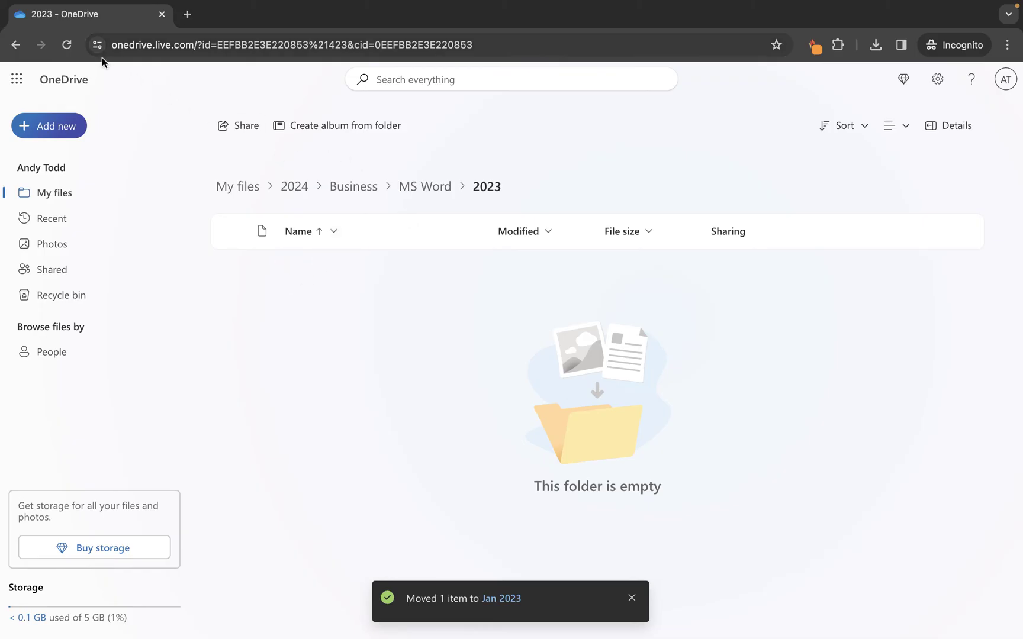
left_click(68, 45)
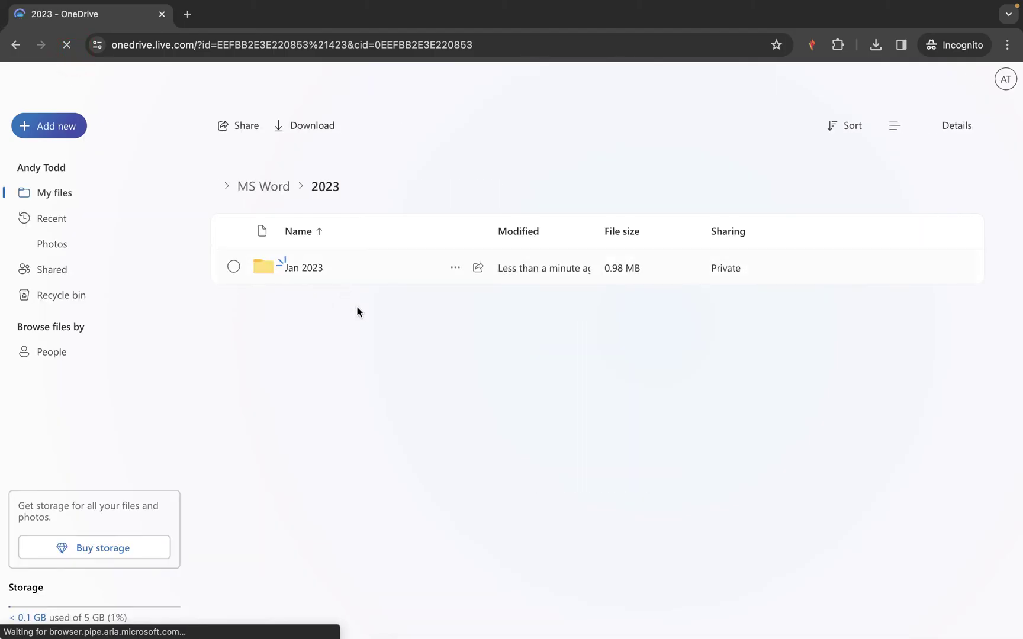
left_click(293, 267)
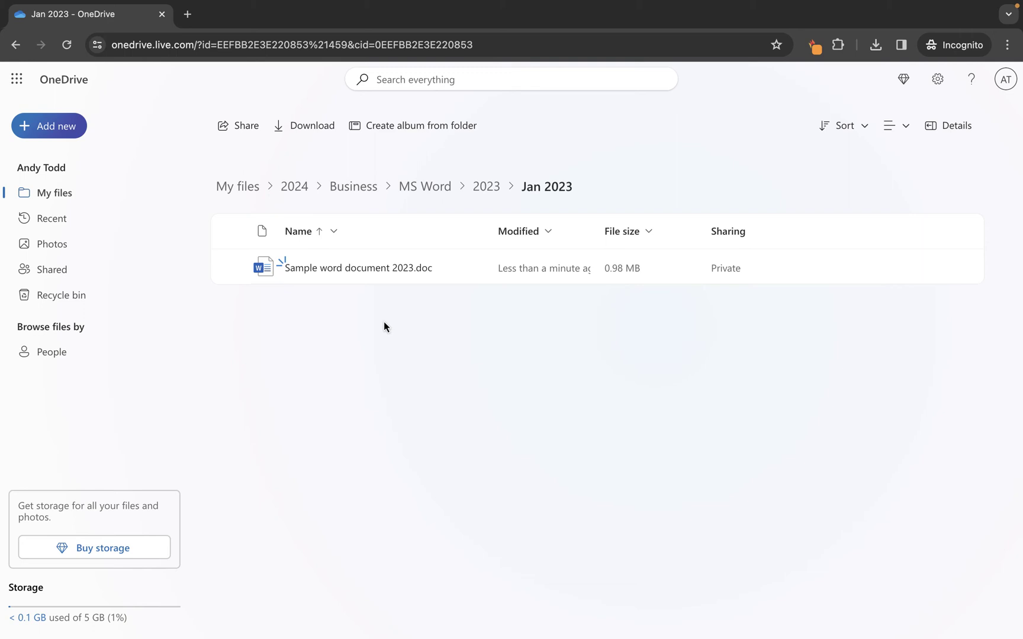
left_click(356, 270)
Step: Begin copying Sample word document 2023.doc and create a new Admin folder inside 2024
right_click(356, 273)
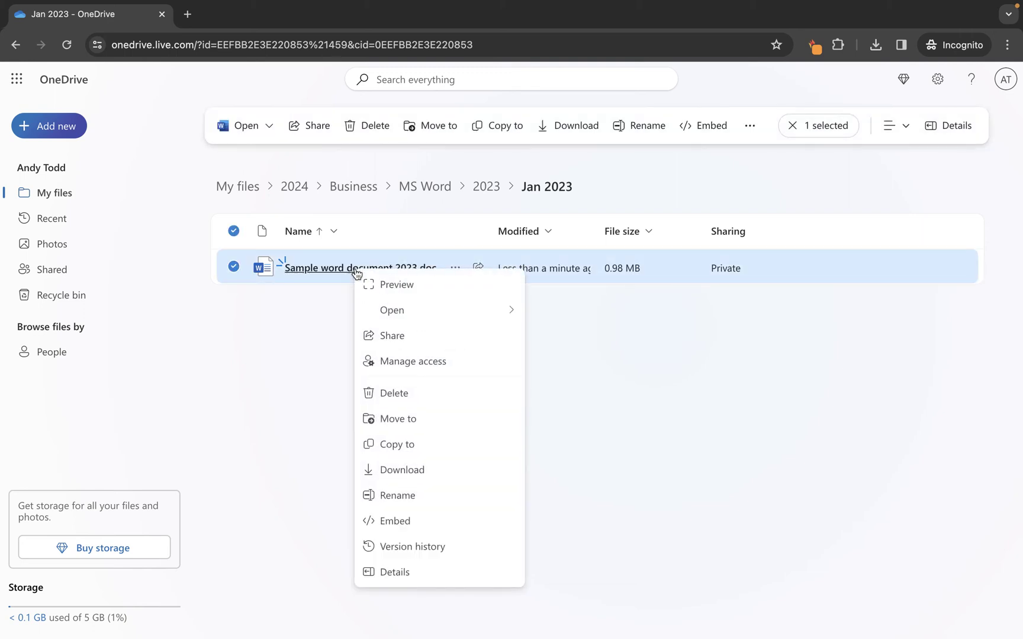
left_click(405, 449)
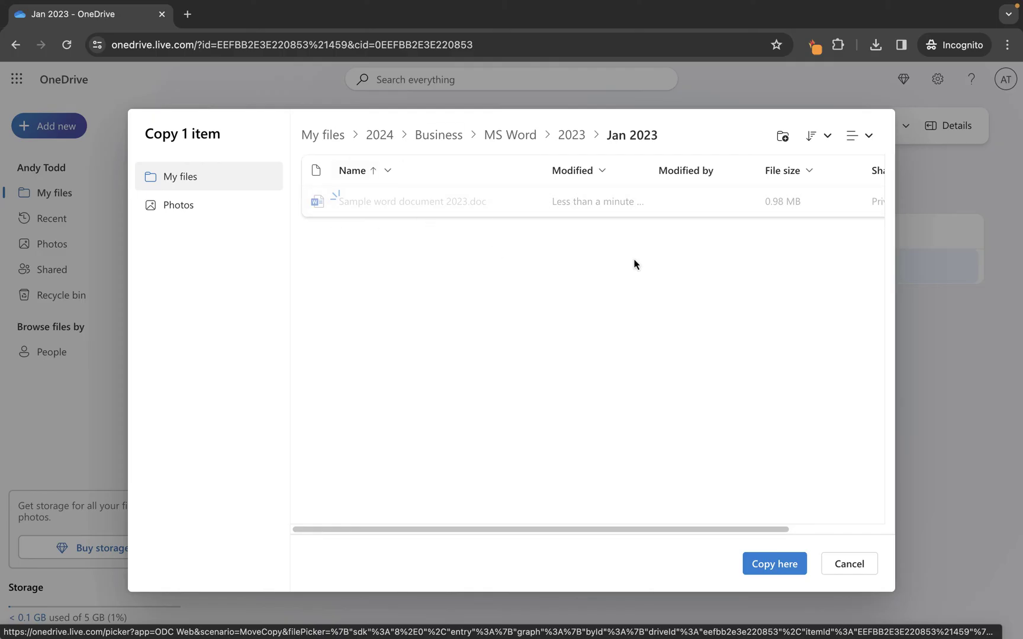
left_click(380, 137)
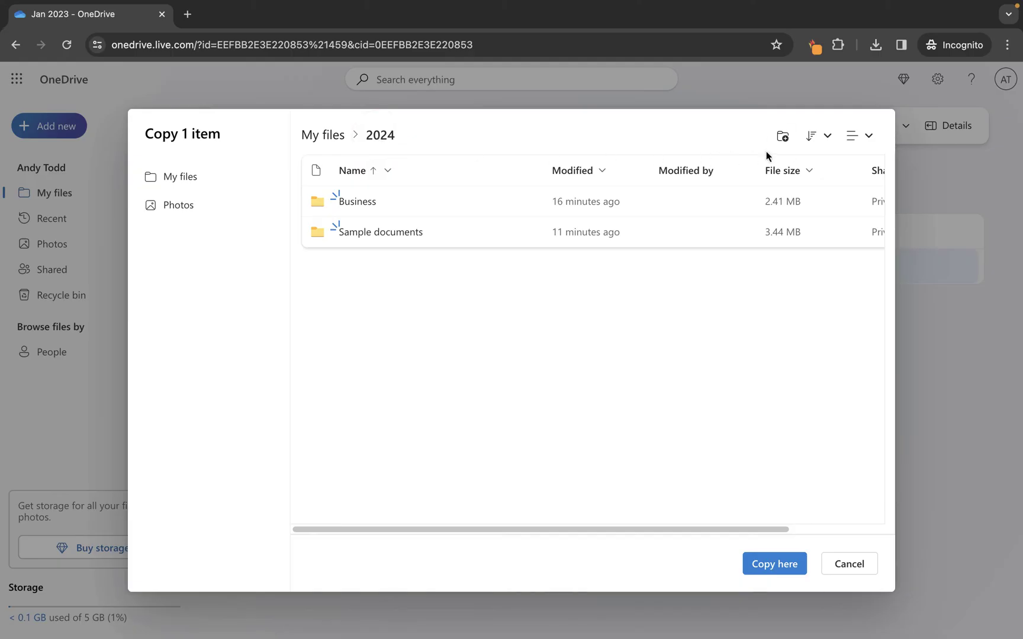
left_click(785, 139)
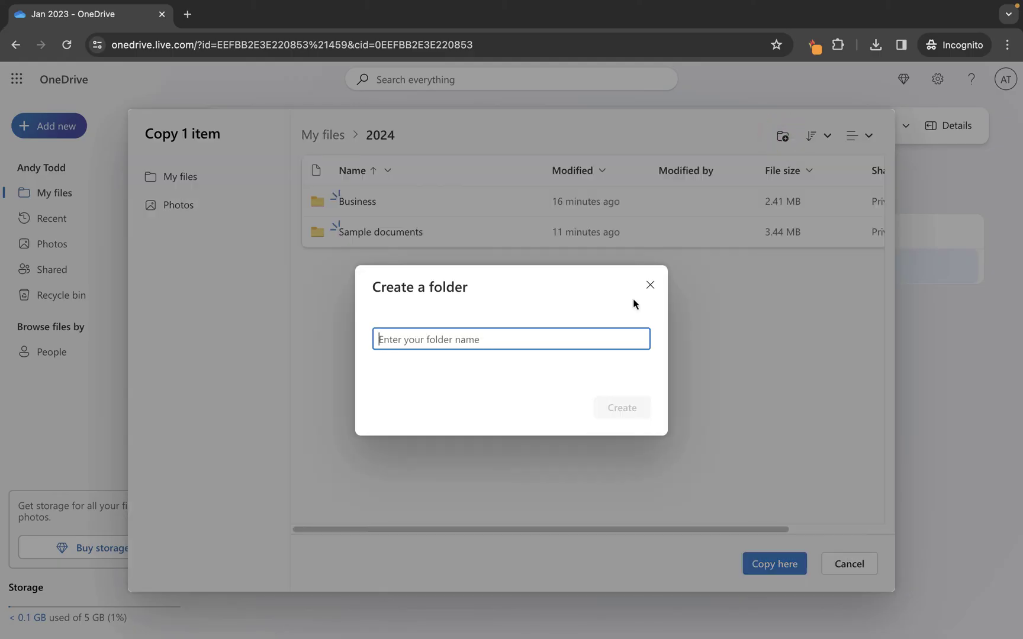
type("Admin")
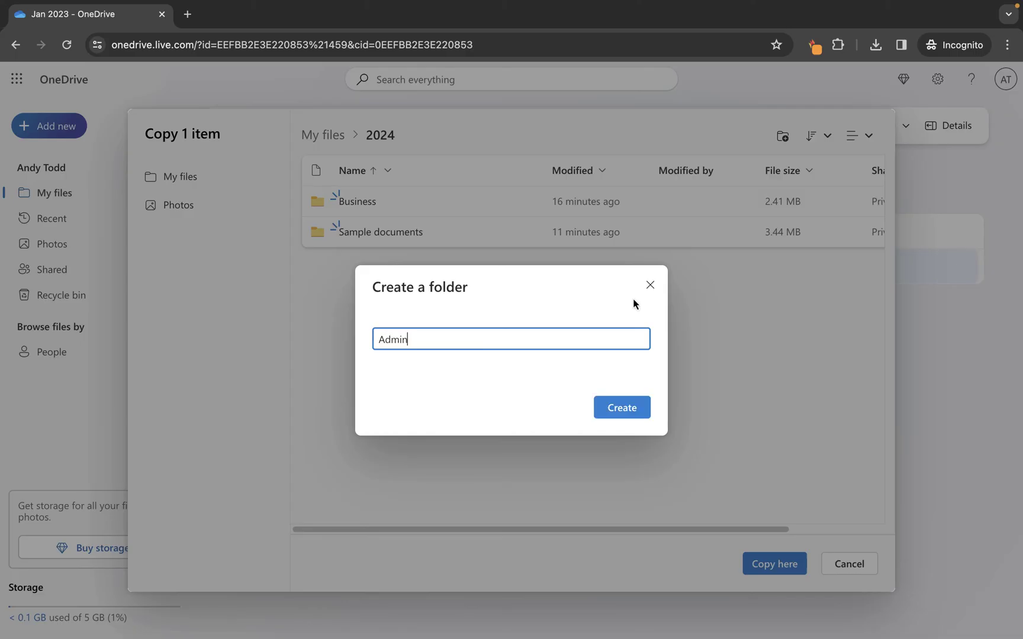
left_click(617, 415)
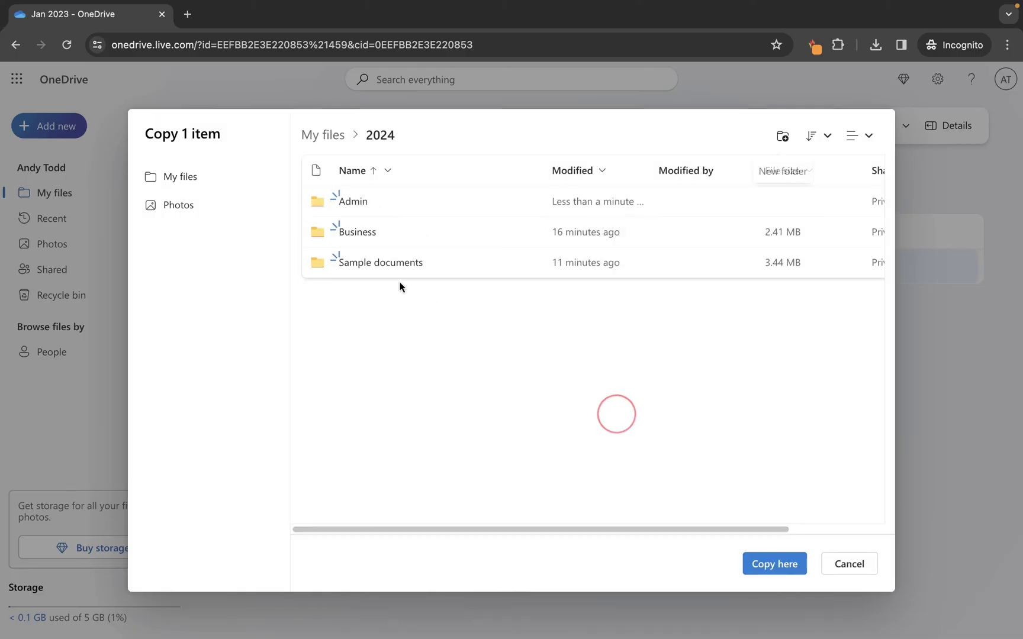
Step: Copy the document into the Admin folder and view the 2024 folder
left_click(358, 203)
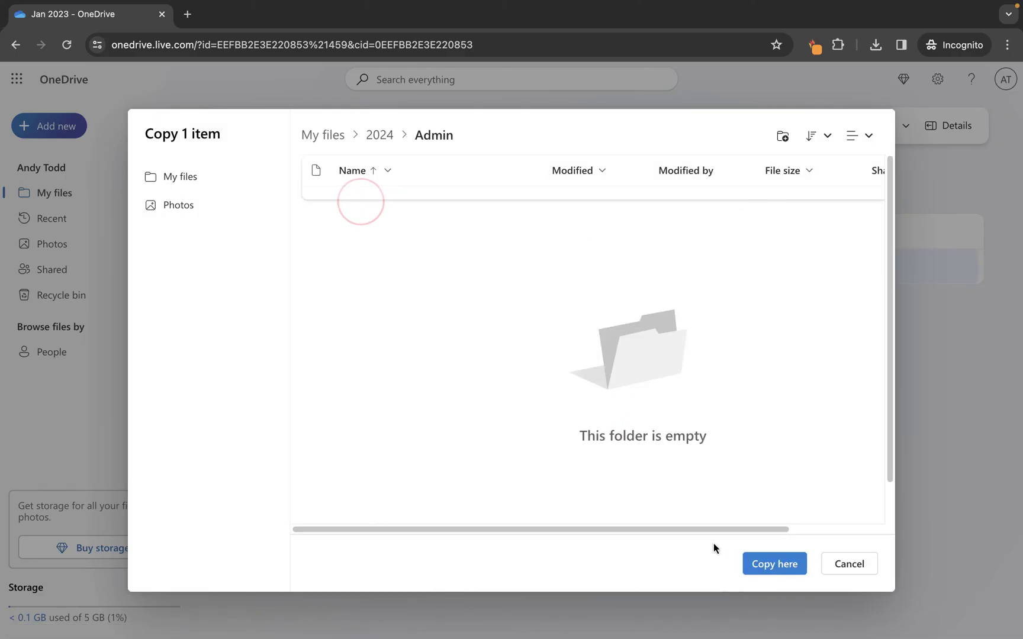
left_click(776, 565)
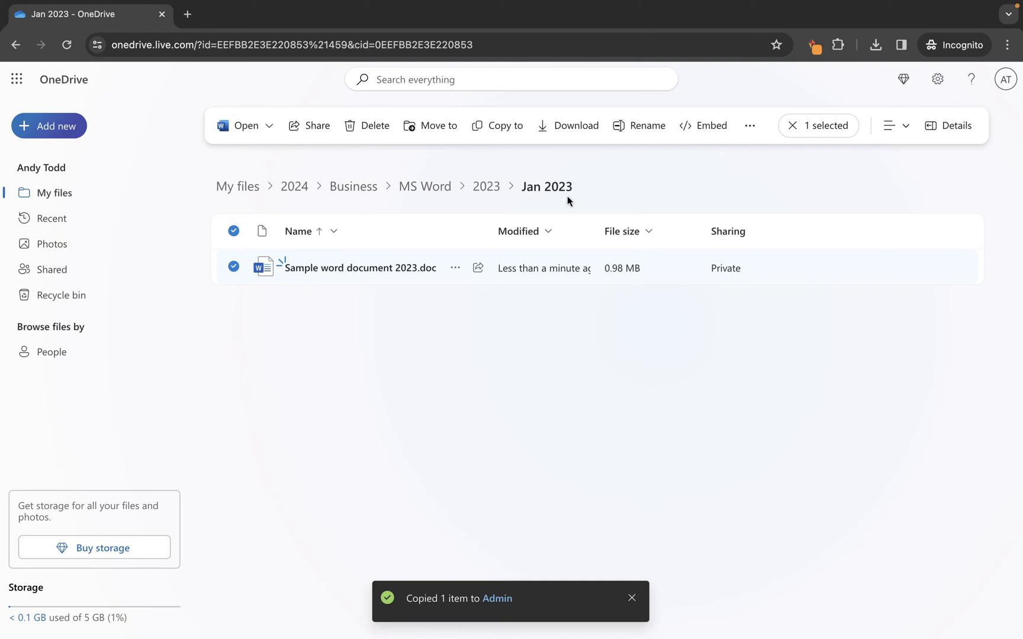
left_click(293, 192)
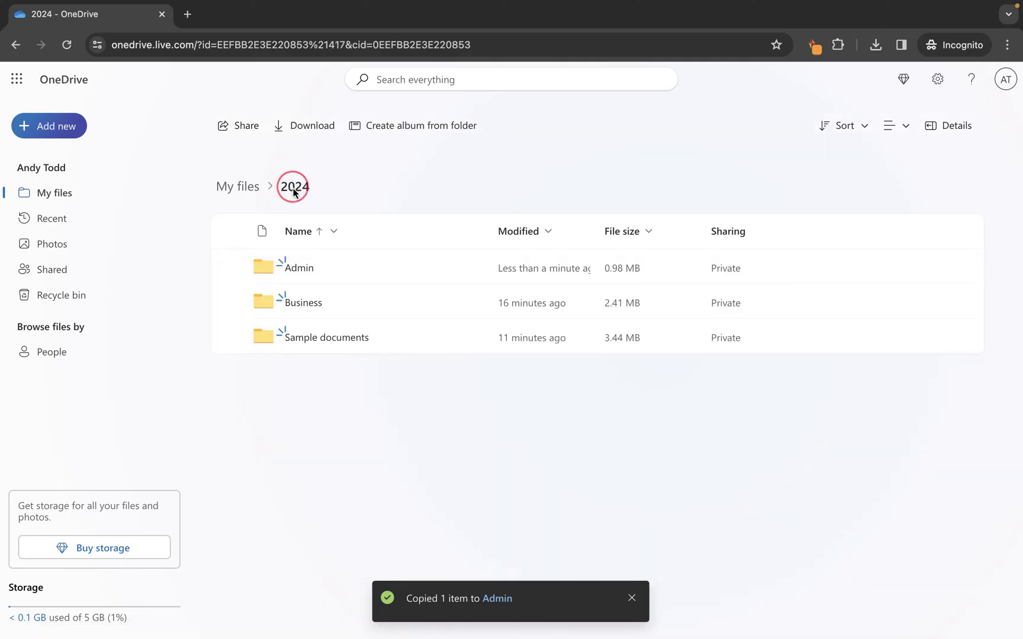
Step: Open the Admin folder in 2024 to see the copied Word document
left_click(301, 269)
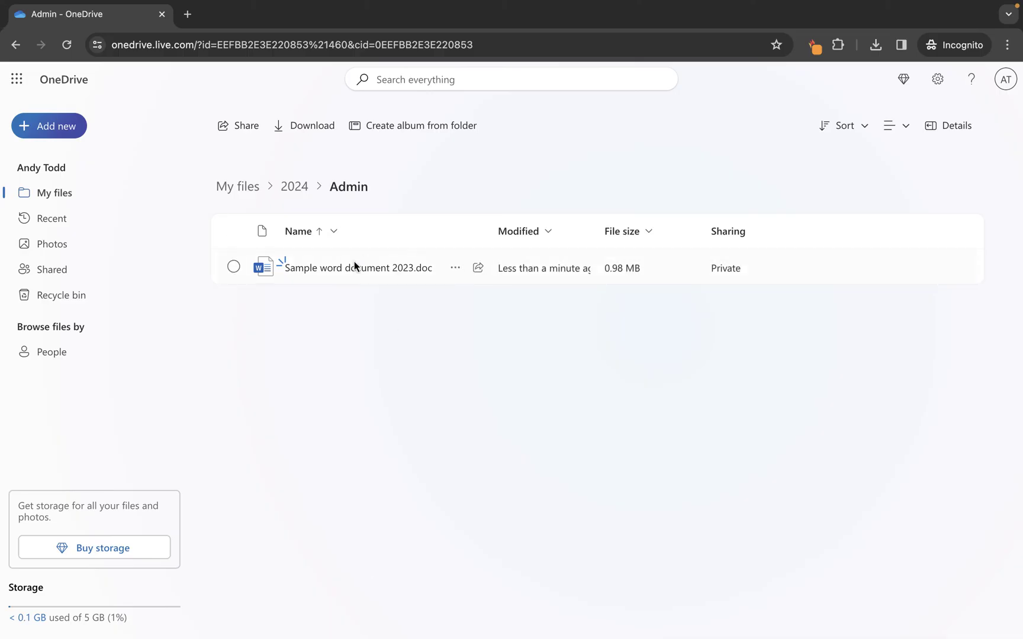
Step: Rename the Admin copy to 'document 2023.doc' by deleting 'Sample word ' from its name
left_click(455, 268)
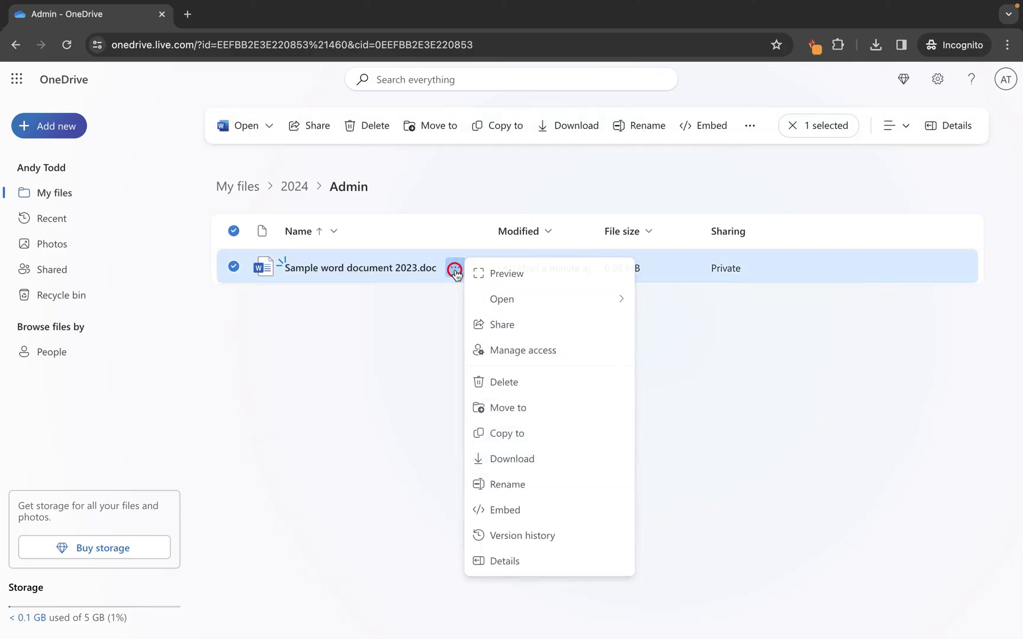
left_click(495, 485)
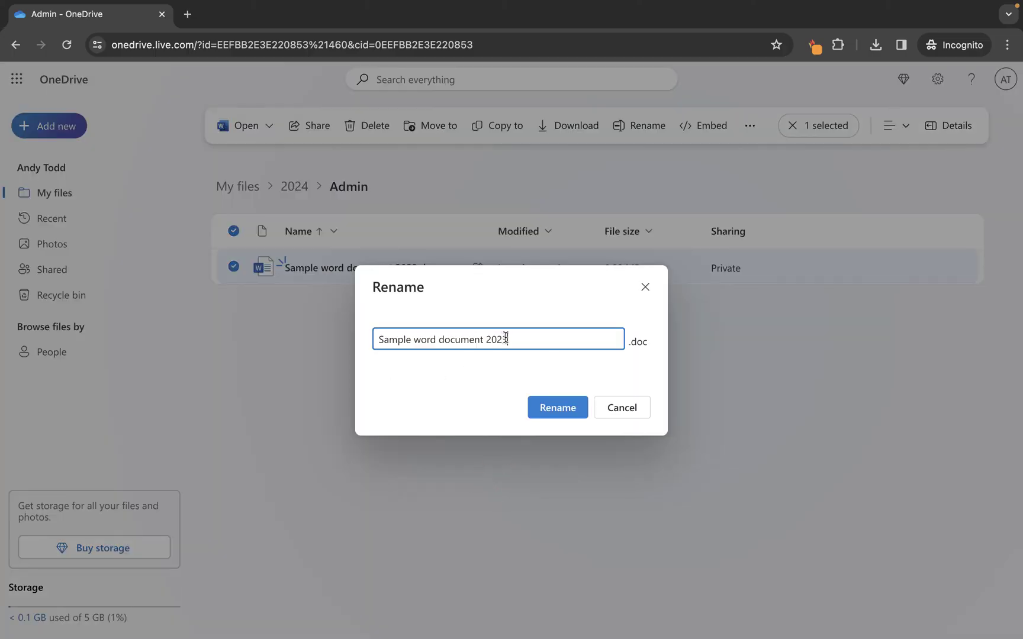
left_click(423, 340)
left_click(444, 339, "shift")
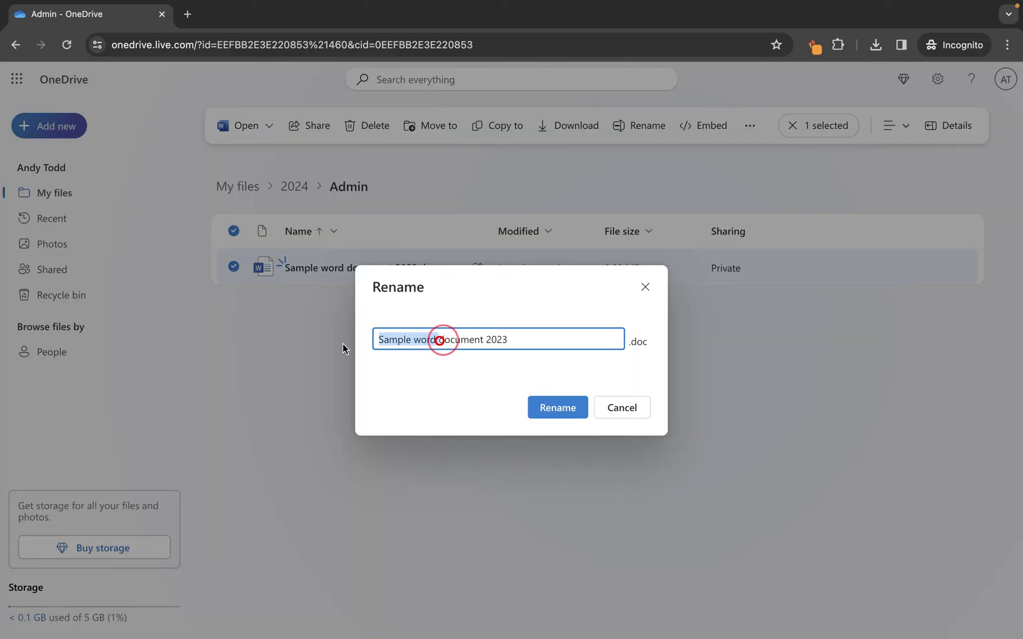
key("BackSpace")
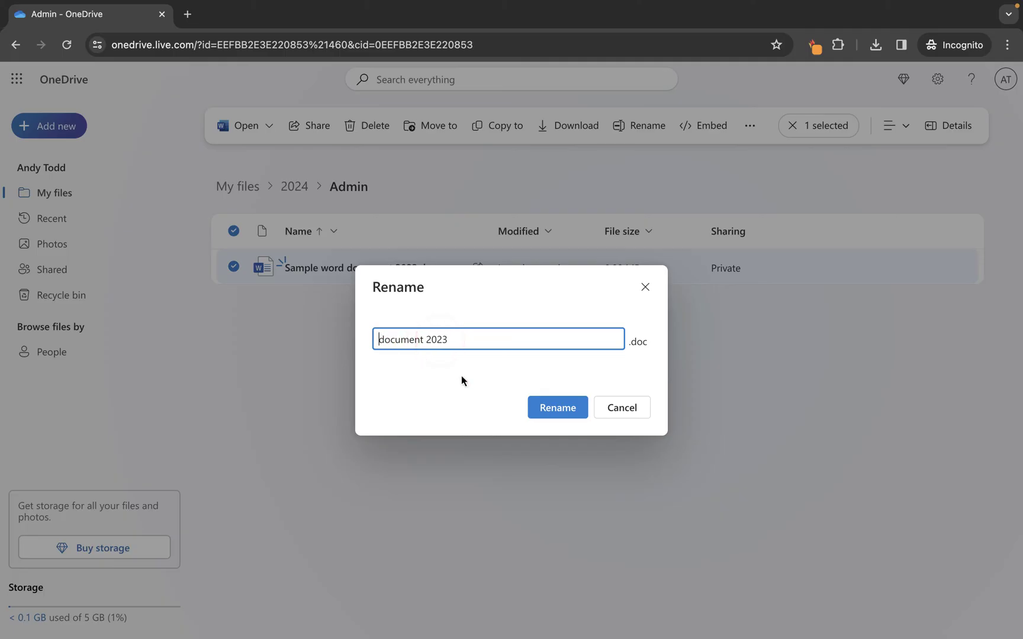
left_click(558, 418)
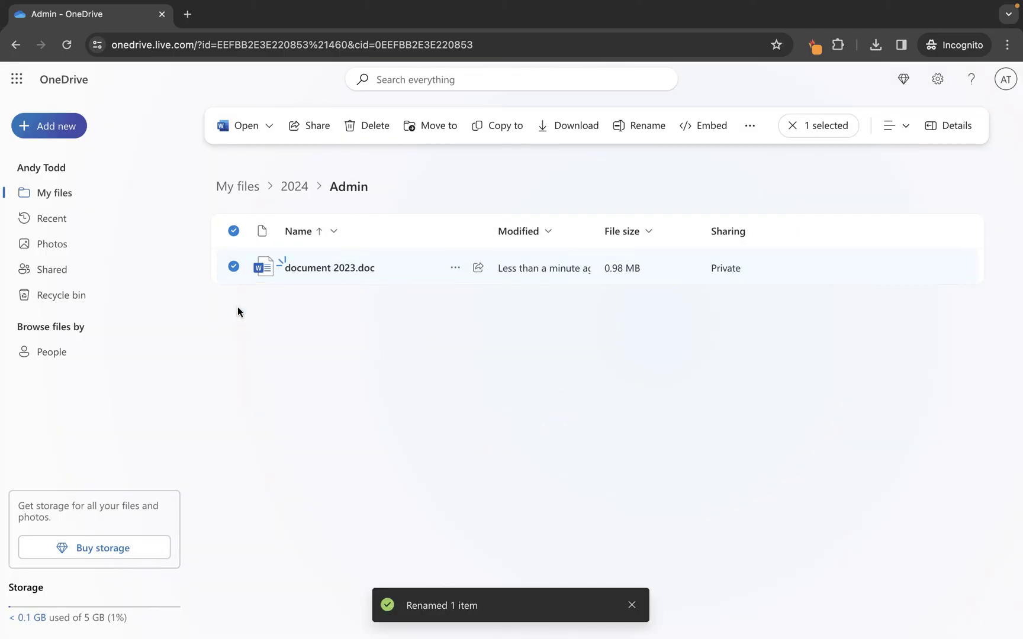
Step: Browse from 2024 through Business › MS Word into its 2024 subfolder
left_click(301, 191)
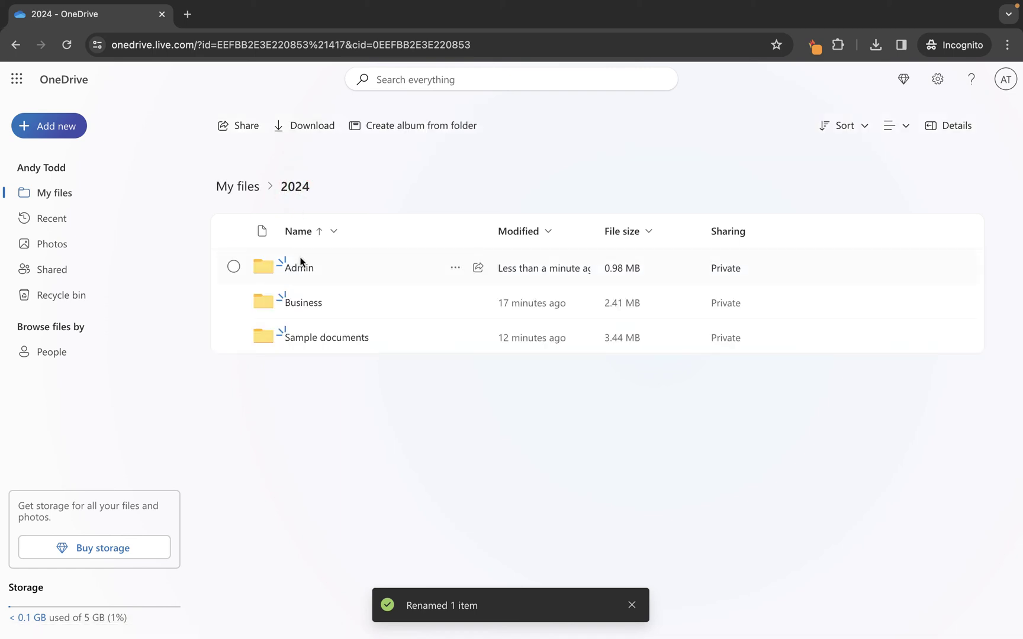
left_click(308, 304)
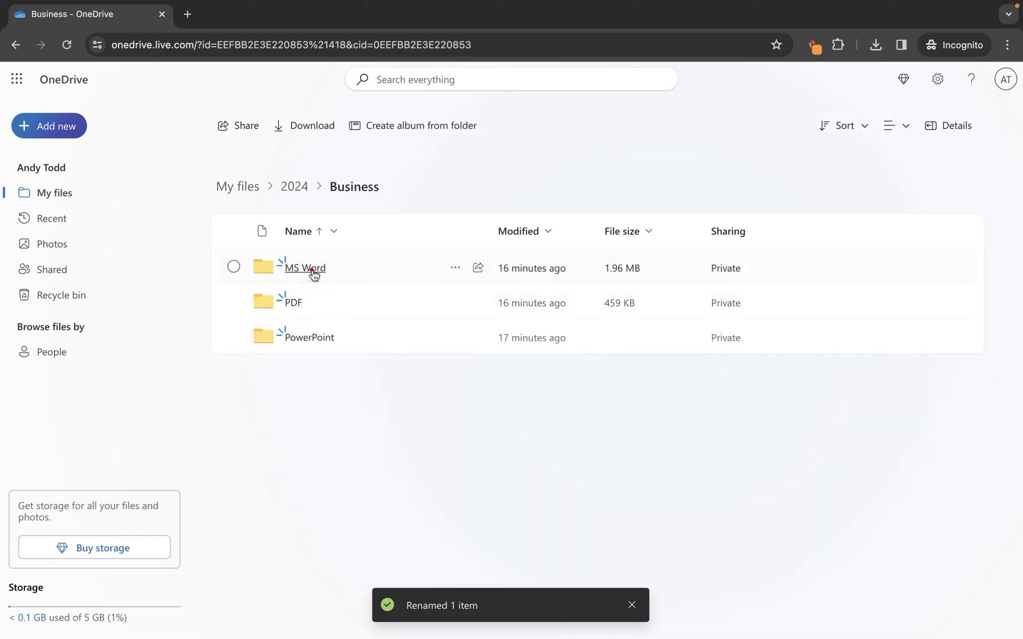
left_click(314, 271)
left_click(296, 305)
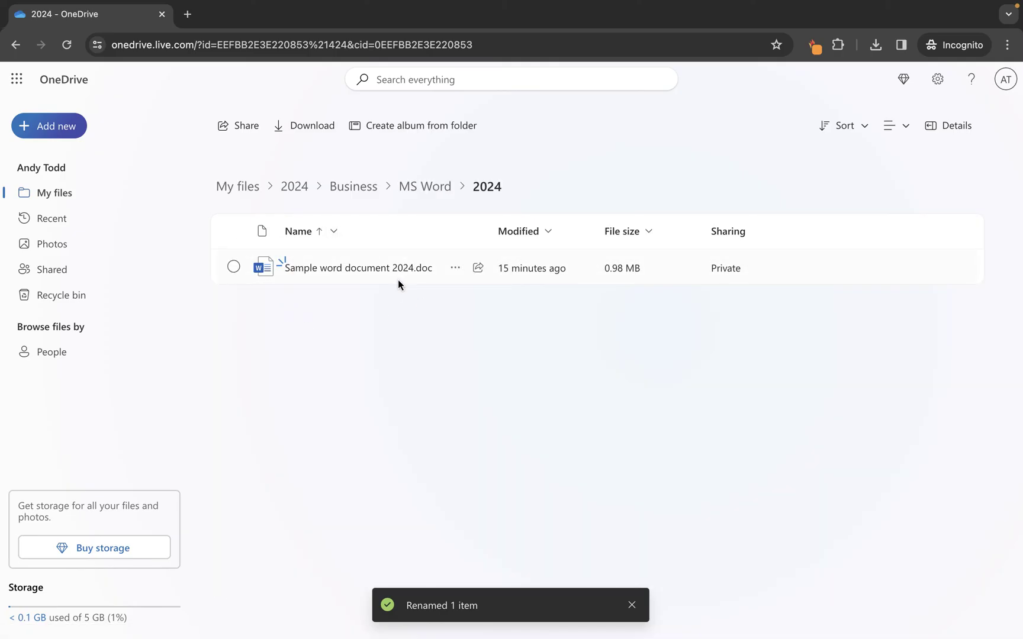
Step: Check MS Word › 2023 › Jan 2023 for the document, then return to My files
left_click(443, 191)
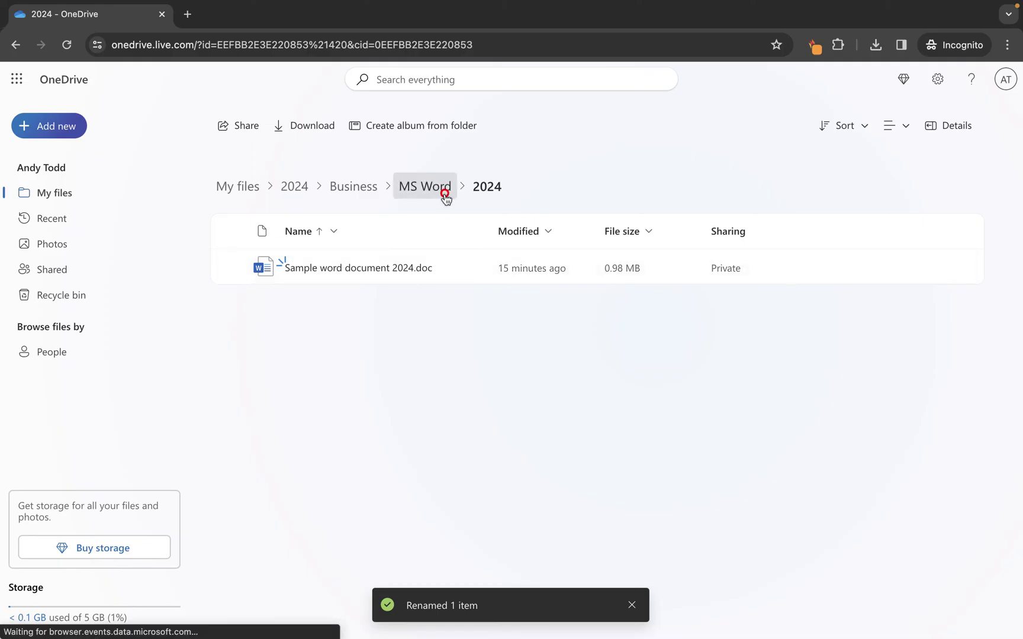
left_click(307, 268)
left_click(305, 269)
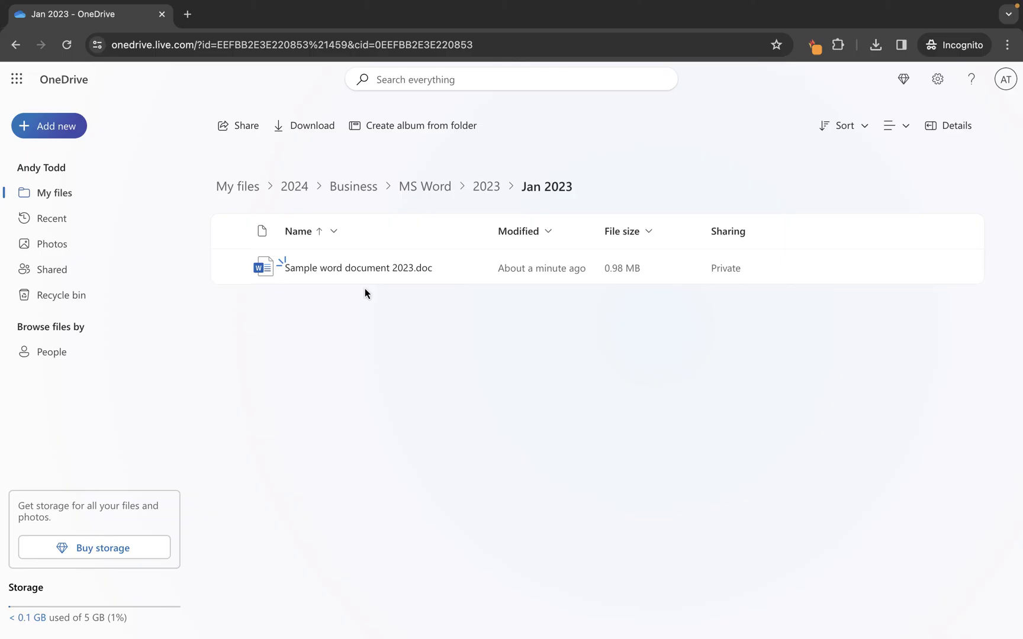
left_click(225, 189)
scroll(434, 379, "down", 2)
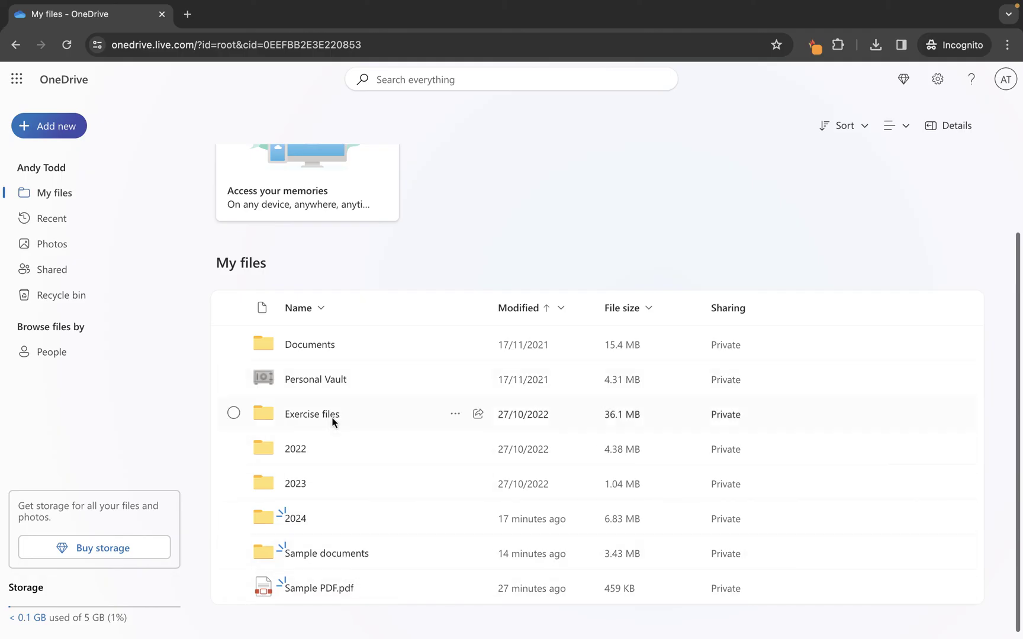
Step: In Documents, select Business Promo 2024.pptx and Sample word document.docx
left_click(319, 351)
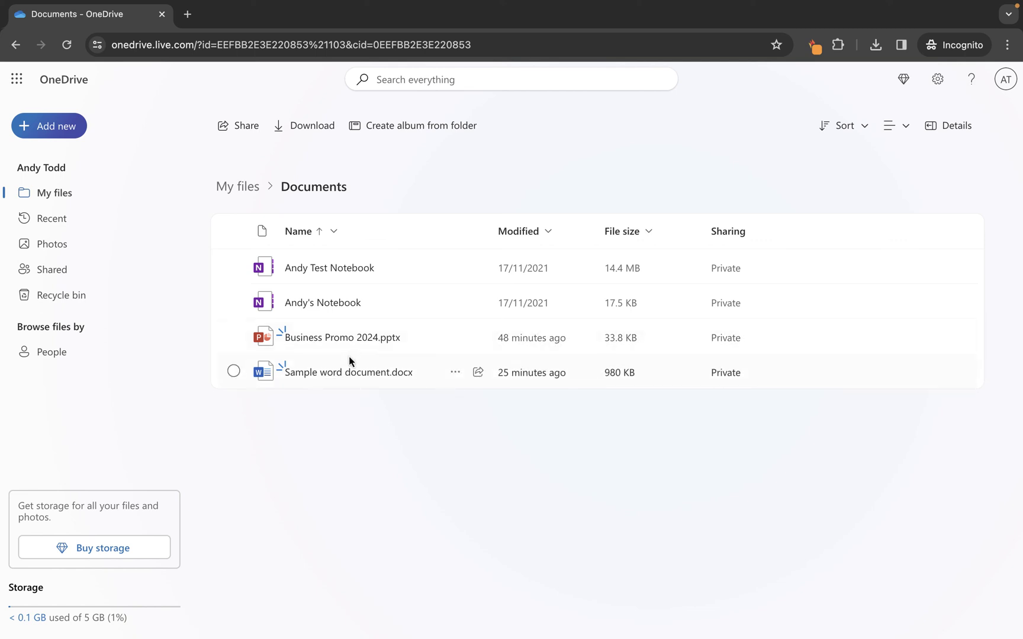
left_click(234, 336)
left_click(233, 371)
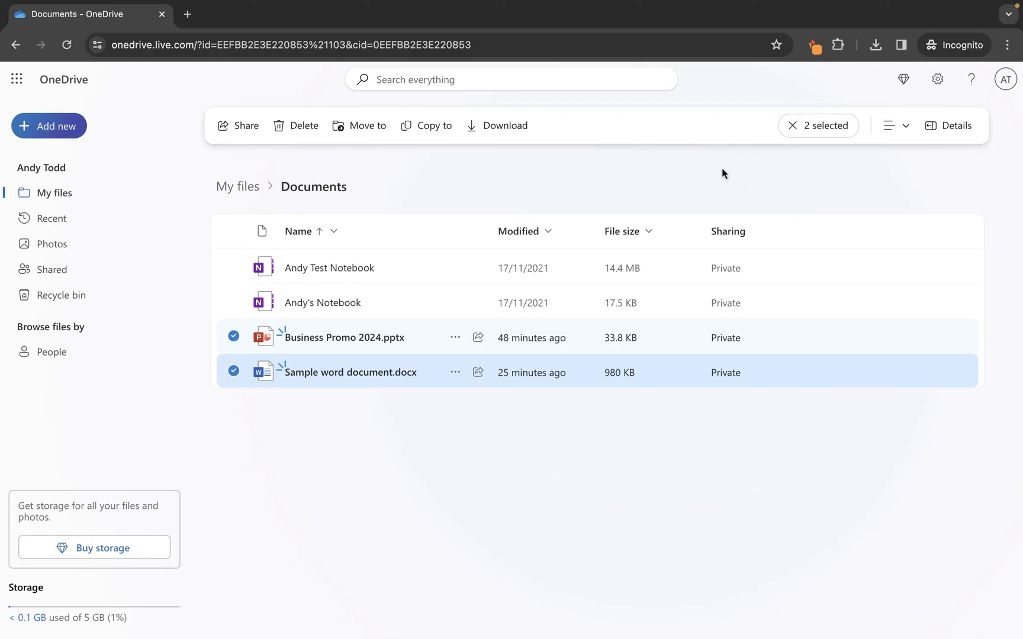
Step: Move the two selected files into My files > 2024 > Admin
left_click(349, 127)
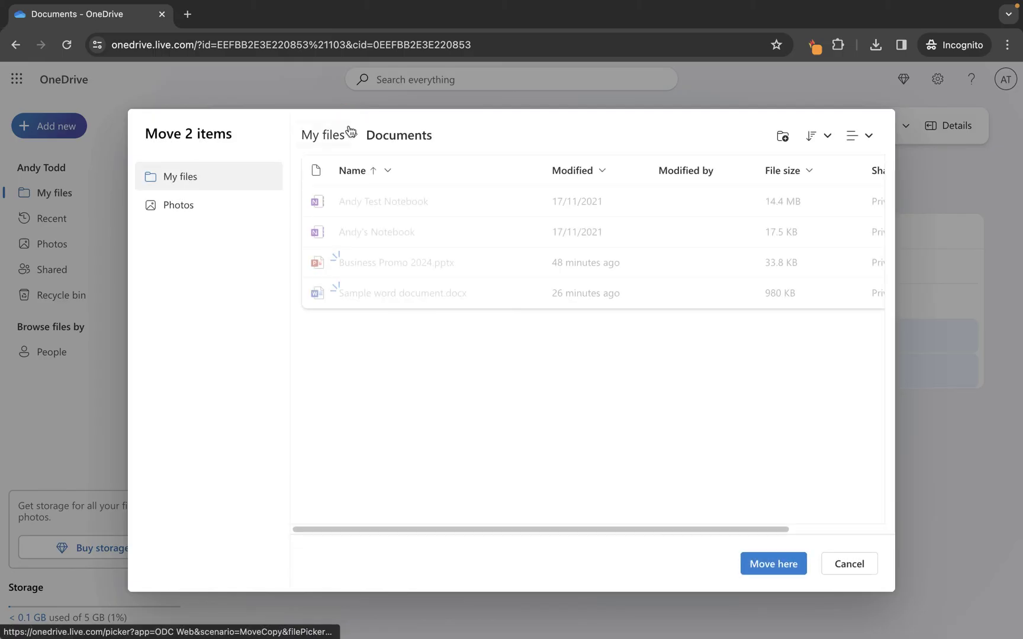
left_click(331, 137)
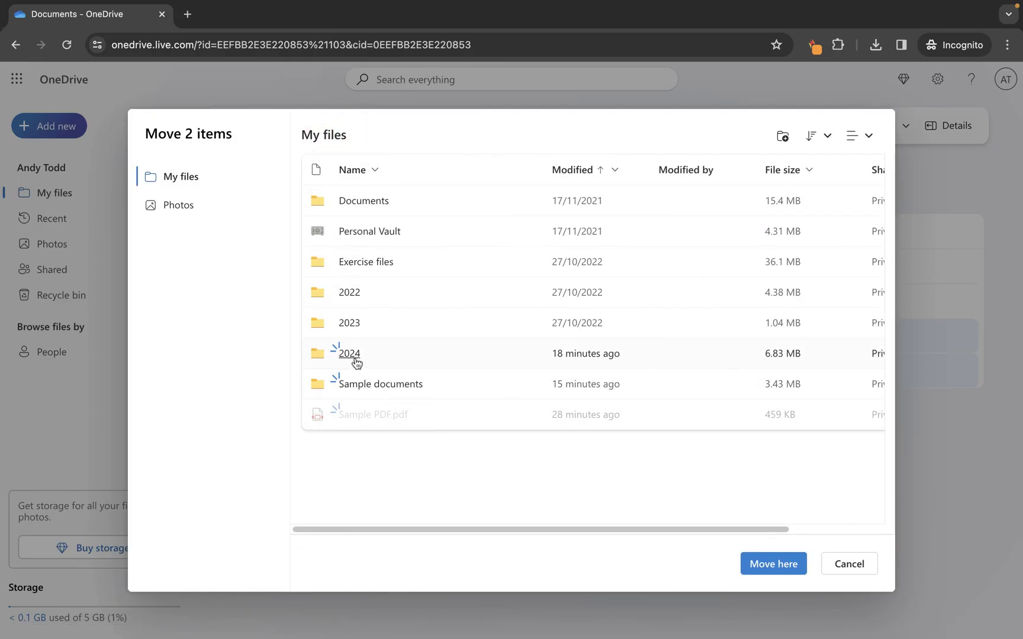
left_click(354, 358)
left_click(355, 202)
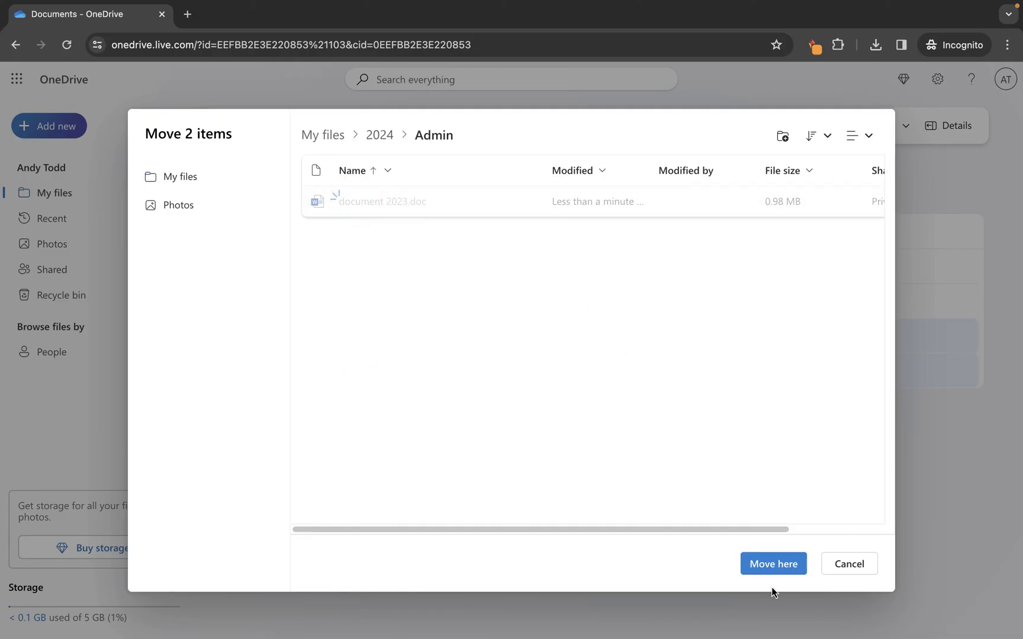
left_click(774, 564)
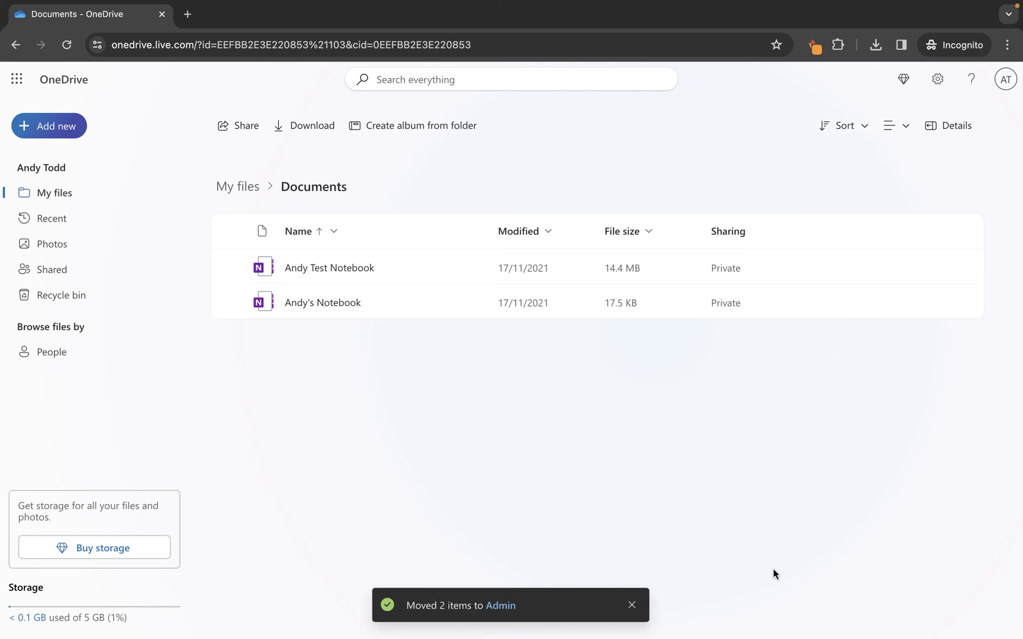
Step: Open 2024 > Admin to confirm it lists Business Promo 2024.pptx, document 2023.doc and Sample word document.docx
left_click(254, 190)
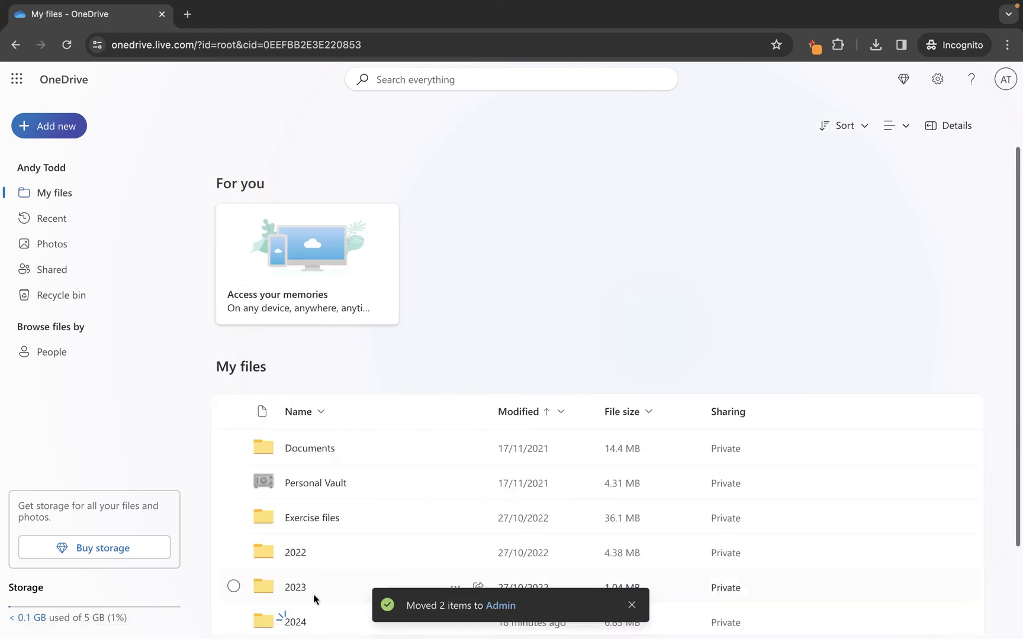
left_click(295, 622)
left_click(295, 272)
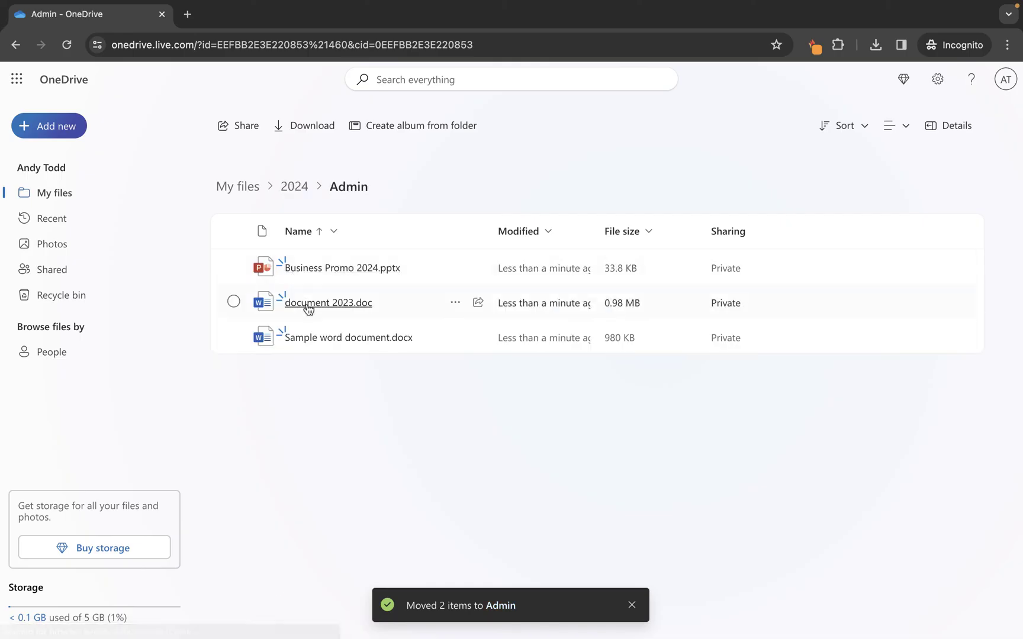